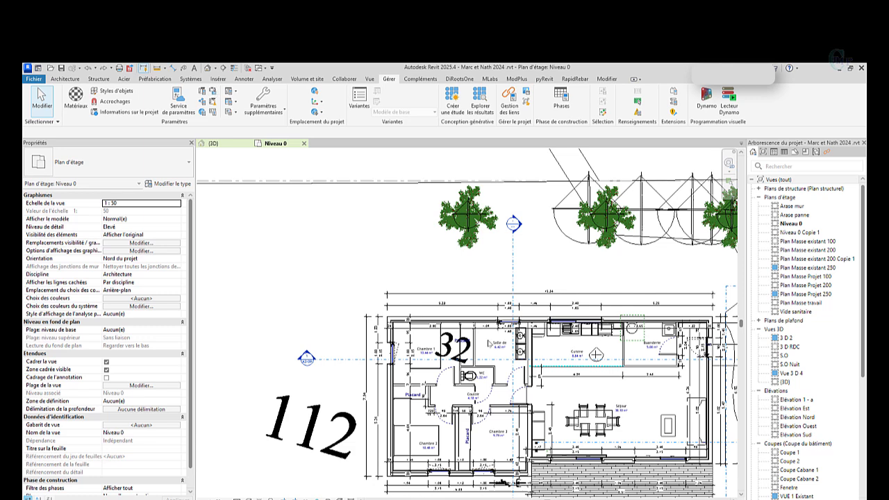
Examine the Niveau 0 plan of the house project, checking its section marks and the partitions around the closets and corridor.
scroll(395, 344, "down", 2)
scroll(419, 391, "up", 2)
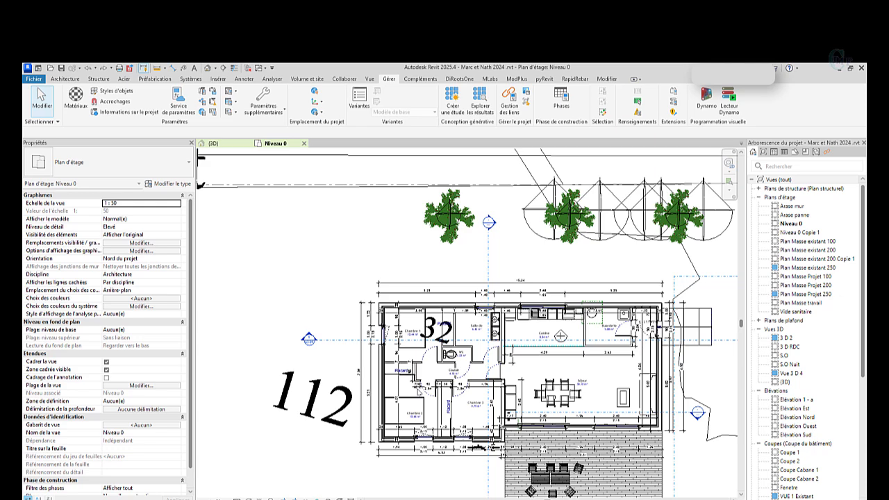
scroll(395, 324, "down", 3)
scroll(447, 351, "up", 2)
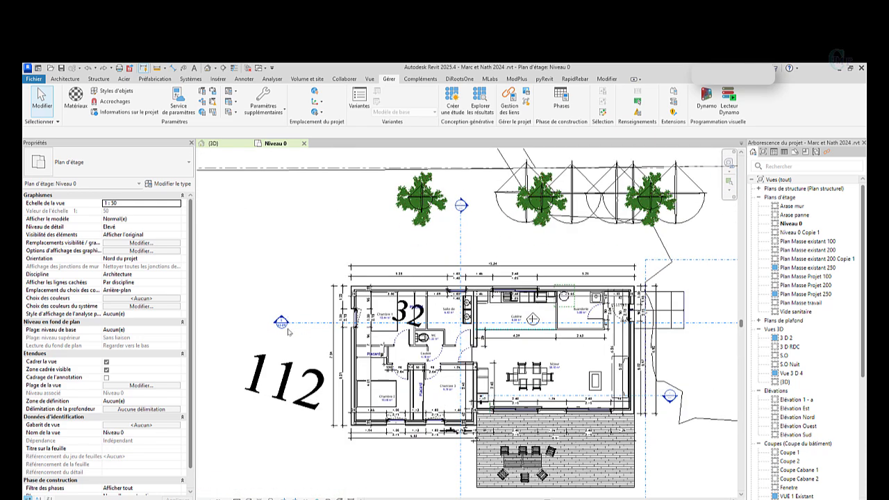
scroll(288, 332, "up", 3)
scroll(319, 303, "down", 2)
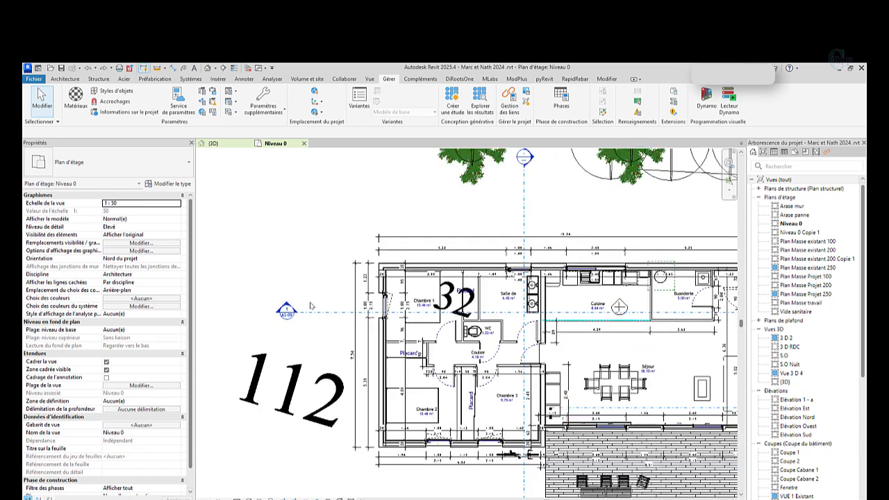
scroll(303, 338, "down", 2)
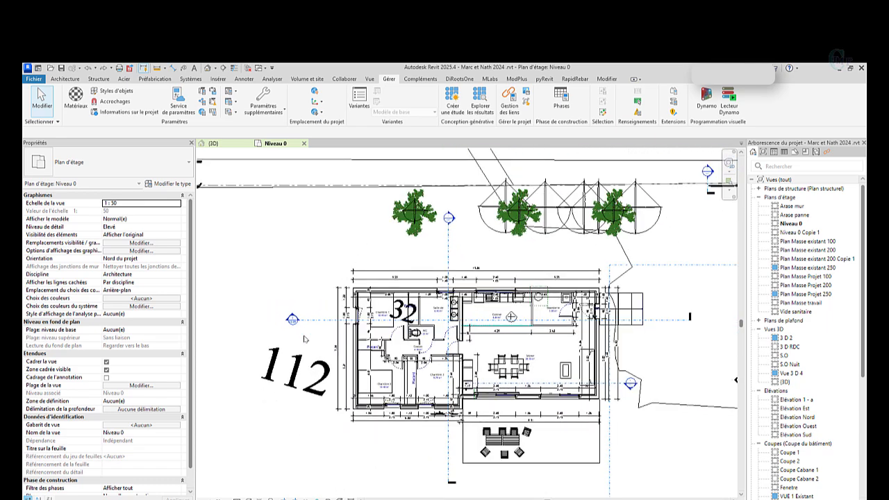
scroll(304, 338, "up", 2)
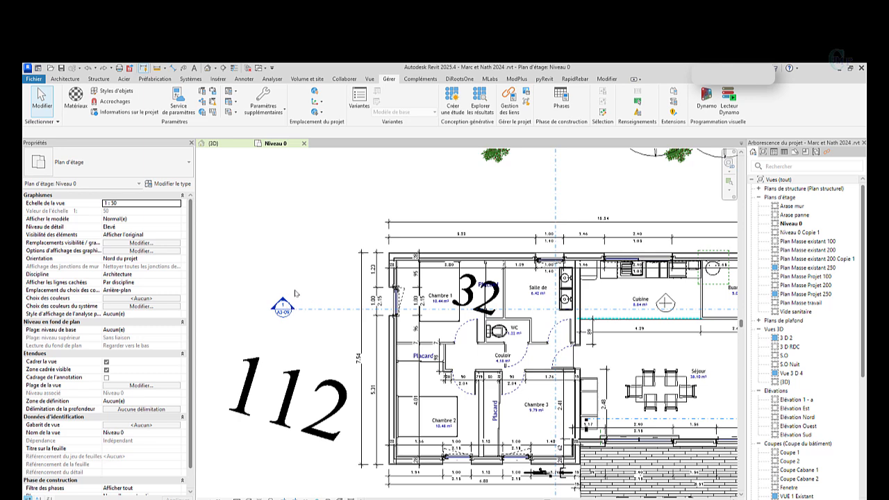
scroll(451, 372, "up", 2)
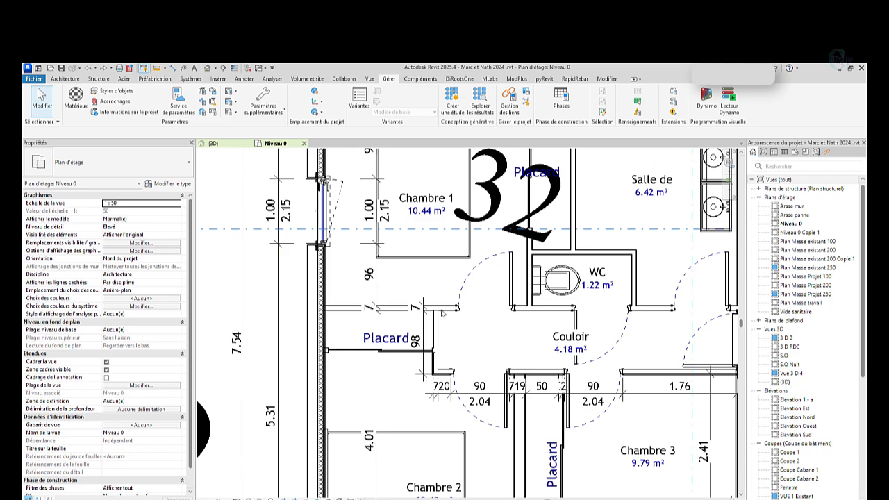
scroll(443, 314, "down", 3)
scroll(445, 326, "up", 4)
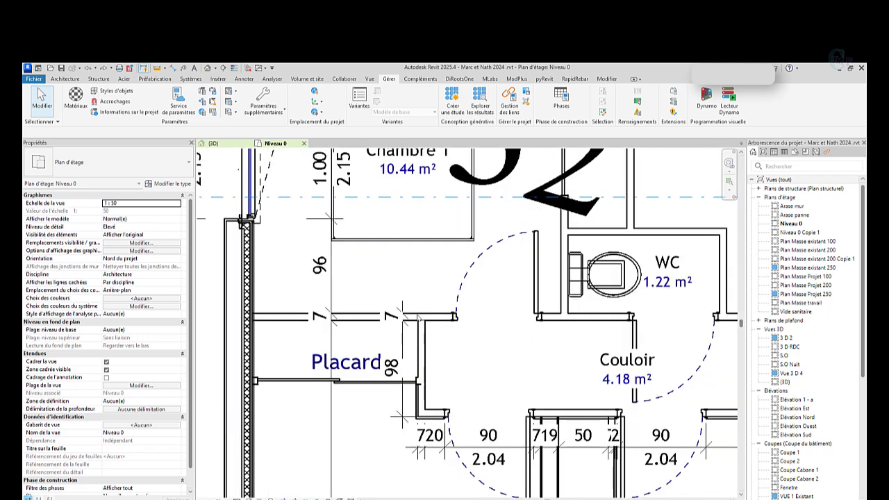
scroll(410, 326, "down", 5)
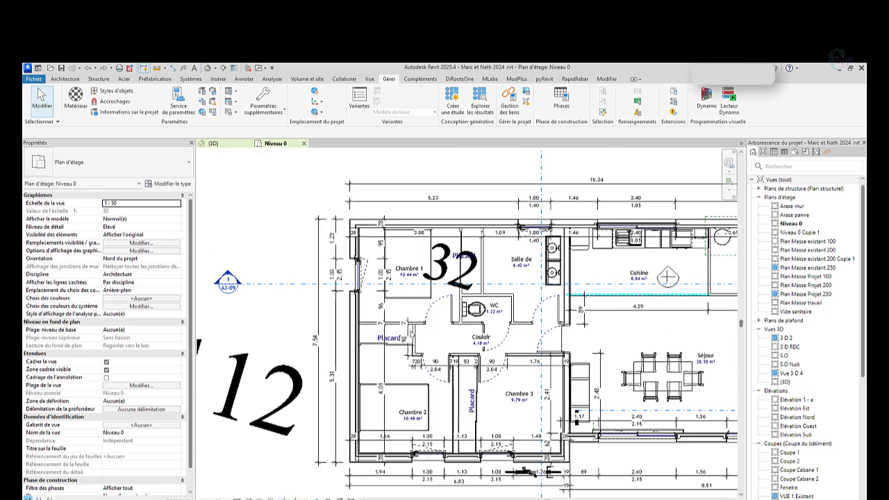
scroll(411, 334, "down", 1)
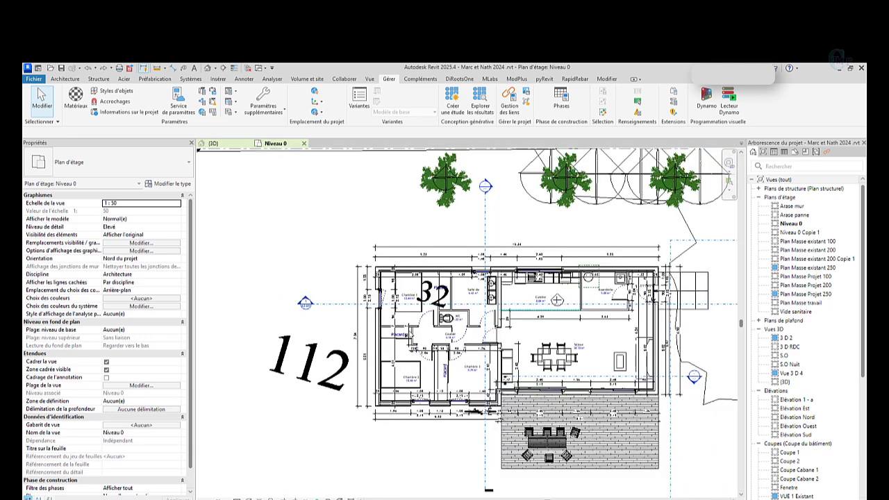
Open the agency template Gabarit agence.rte from the GABARIT JMC folder.
left_click(34, 79)
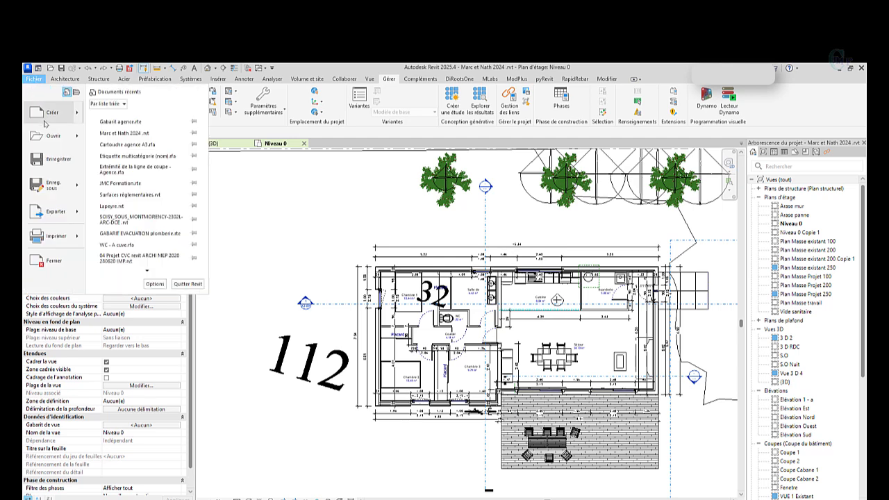
mouse_move(58, 137)
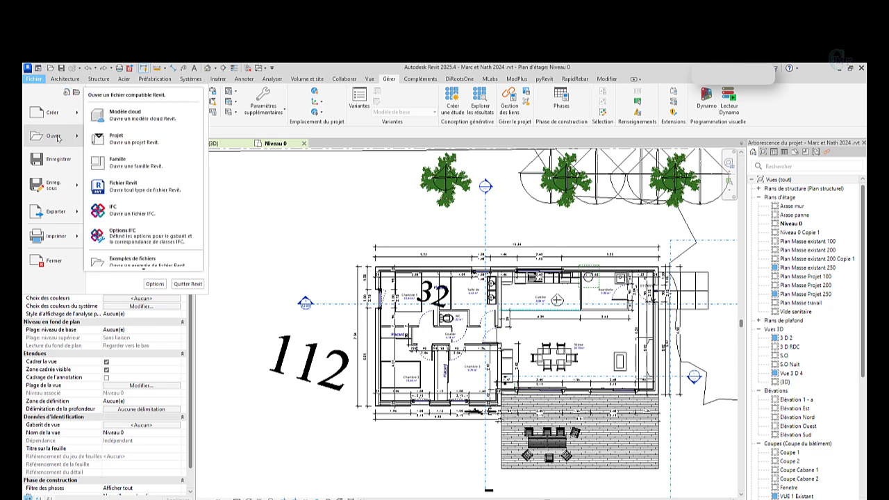
left_click(119, 137)
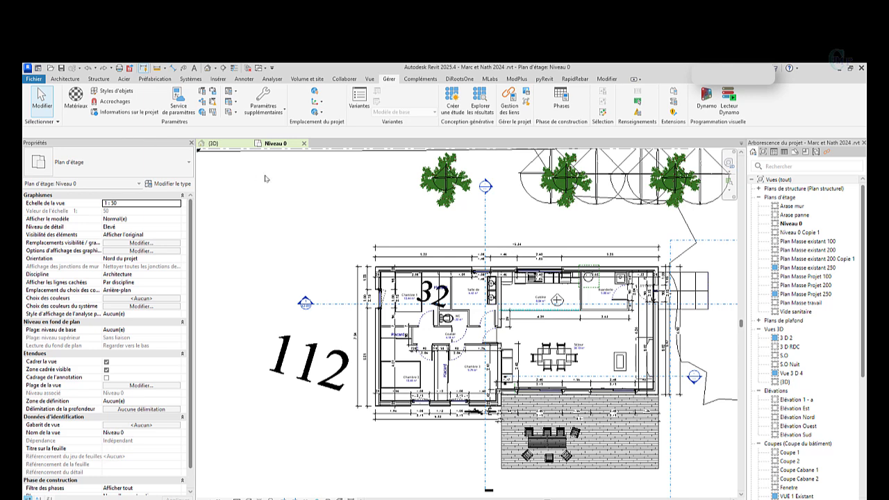
left_click(362, 227)
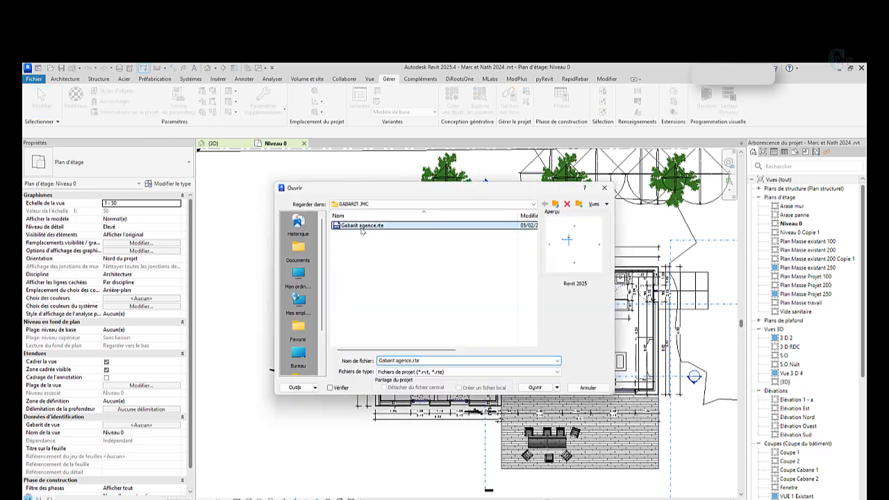
left_click(534, 388)
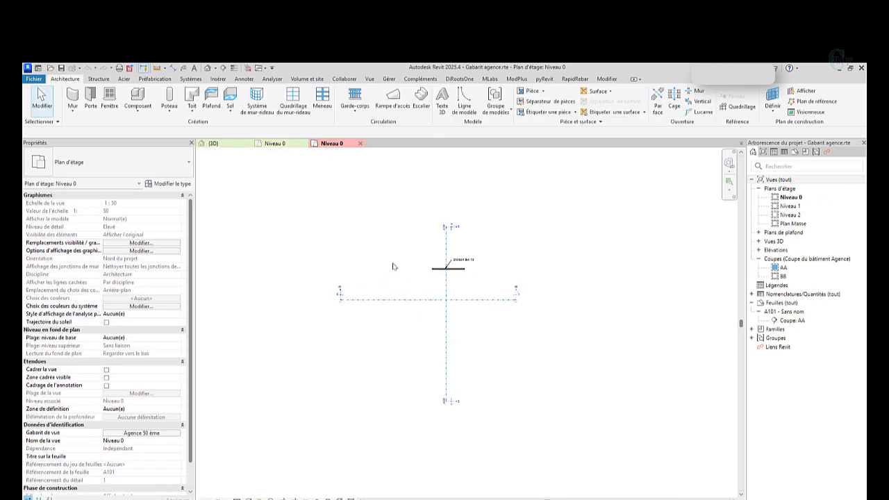
Examine the section marks of section BB in the template's Niveau 0 plan.
scroll(389, 264, "up", 3)
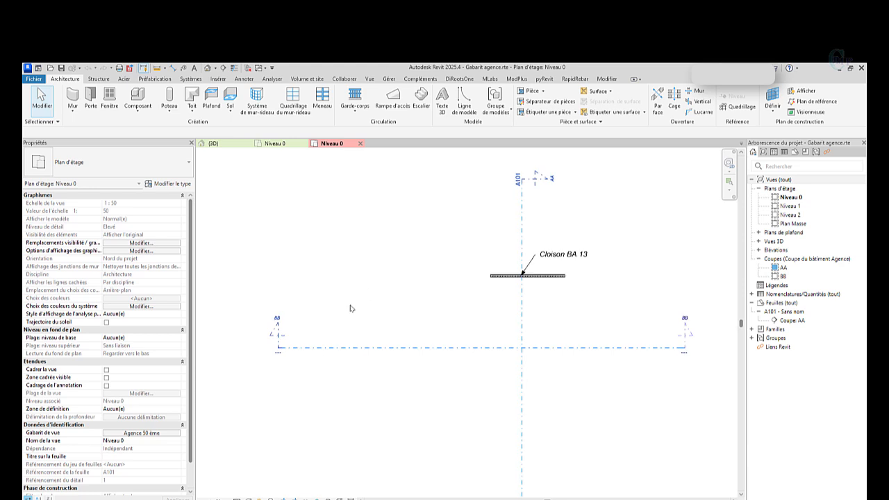
scroll(352, 311, "down", 1)
scroll(357, 306, "up", 2)
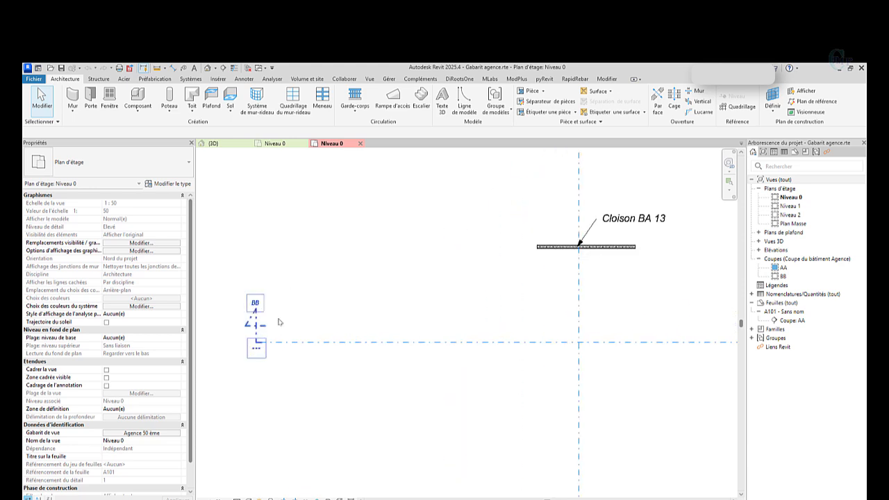
scroll(274, 311, "up", 2)
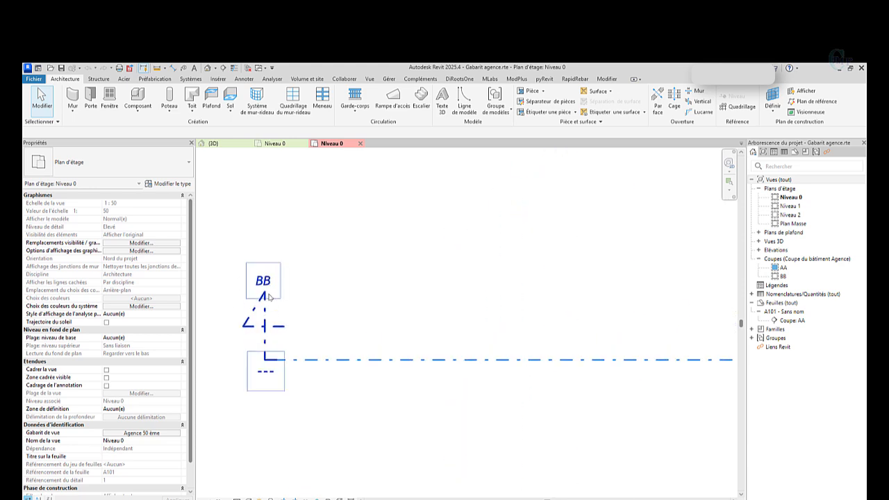
scroll(270, 297, "down", 4)
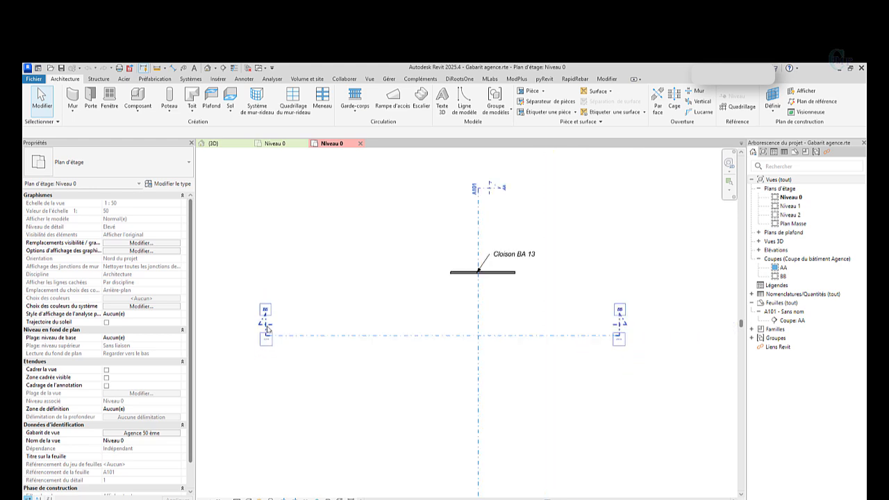
scroll(268, 329, "up", 2)
scroll(298, 329, "down", 2)
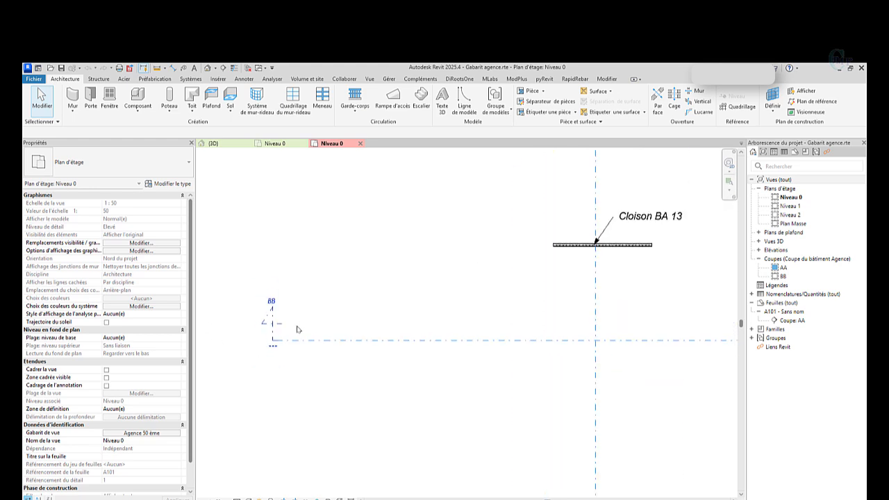
Examine the Cloison BA 13 wall in the template plan, including its layers, fill pattern and material tag.
scroll(297, 329, "down", 2)
scroll(550, 246, "up", 5)
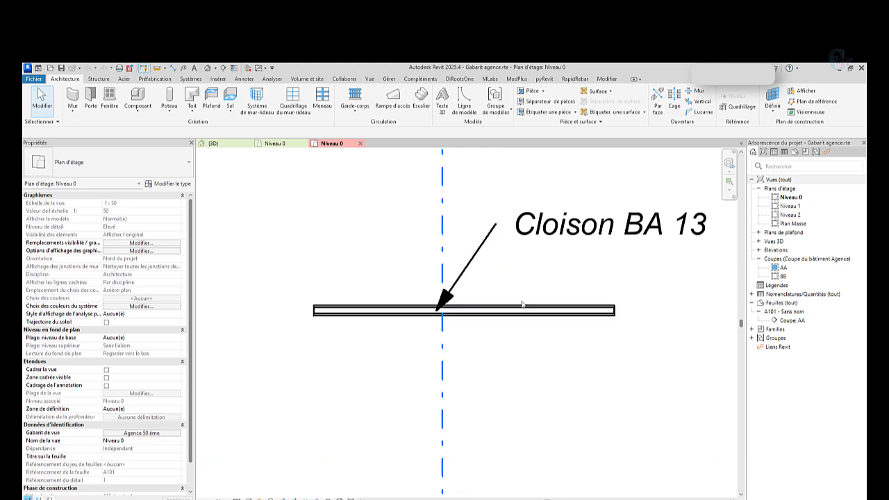
scroll(522, 311, "up", 3)
scroll(507, 317, "down", 3)
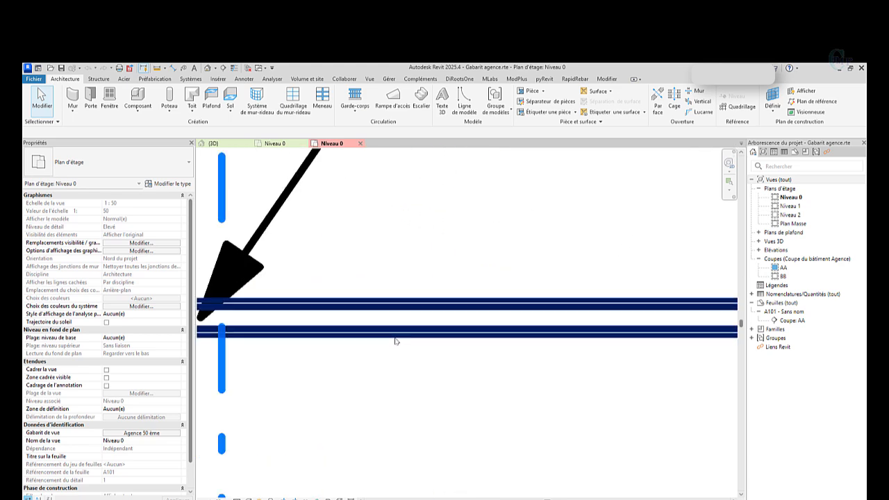
scroll(431, 338, "up", 3)
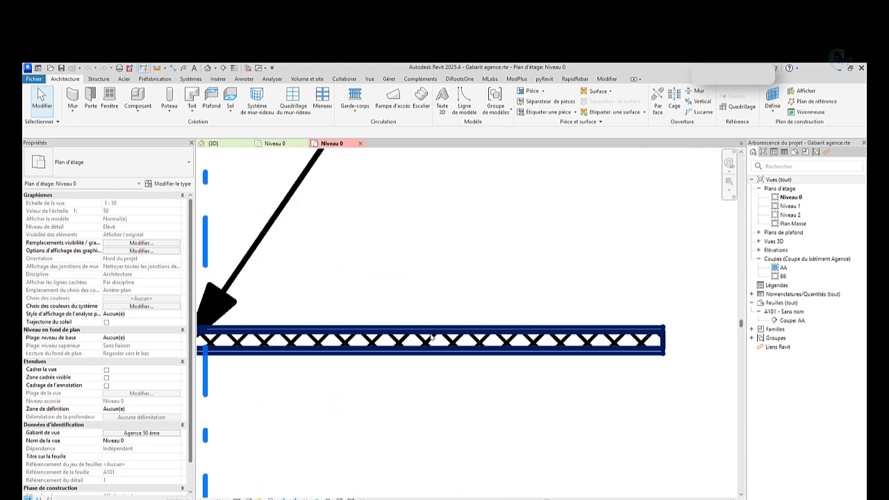
scroll(428, 341, "up", 2)
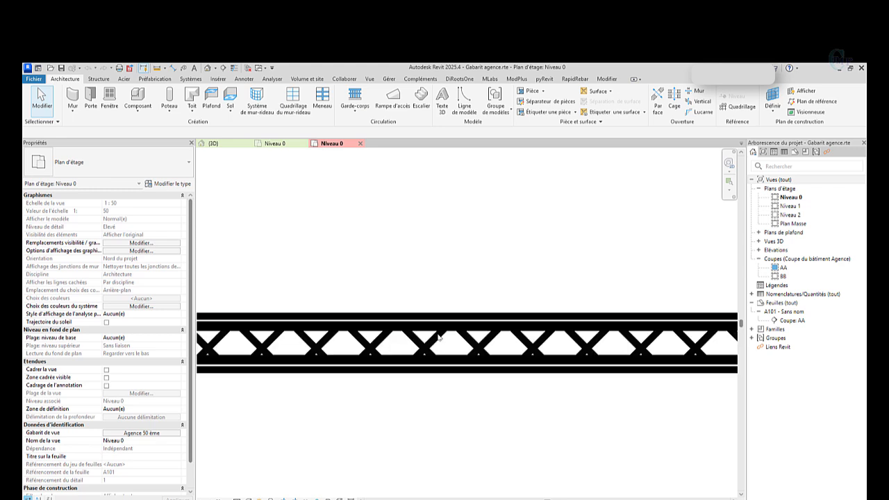
scroll(438, 337, "down", 2)
scroll(456, 303, "down", 3)
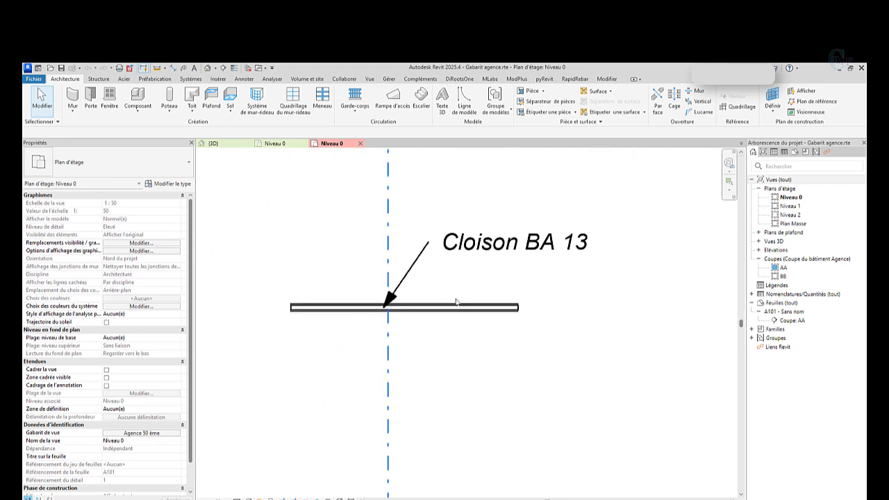
scroll(431, 285, "down", 4)
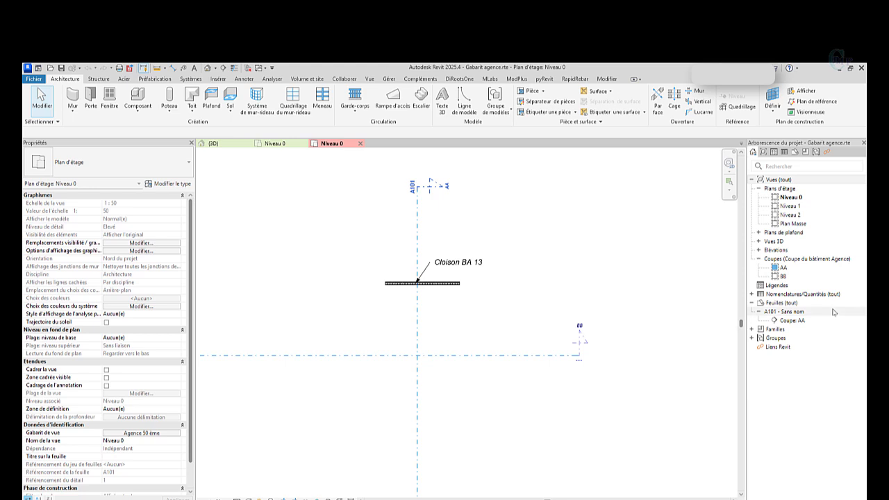
Inspect the title block of sheet A101 - Sans nom and return to the template's Niveau 0 plan.
double_click(792, 312)
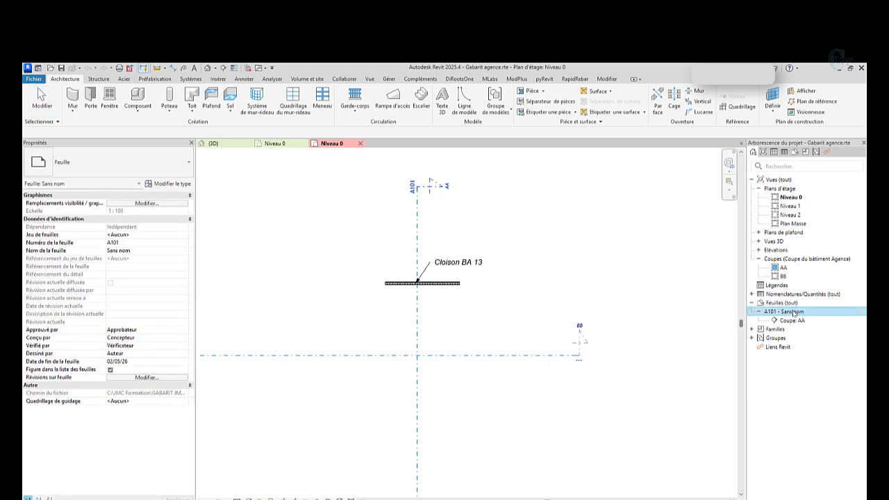
scroll(264, 479, "up", 3)
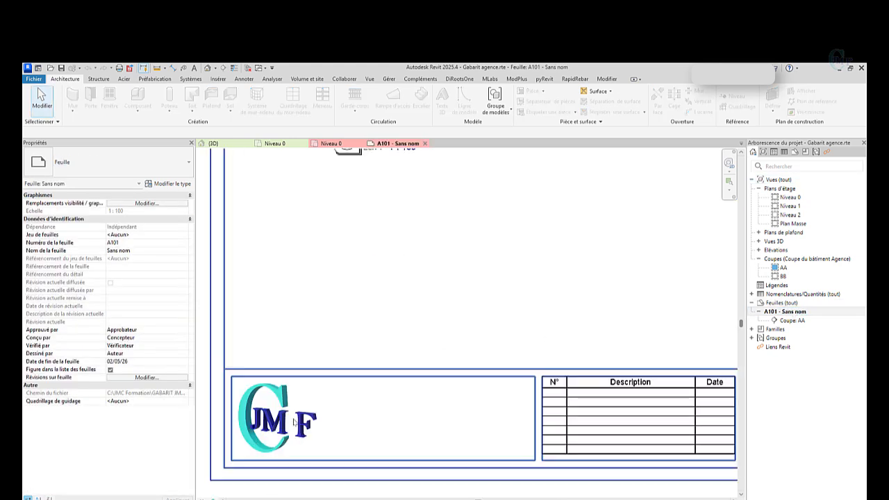
scroll(325, 396, "down", 5)
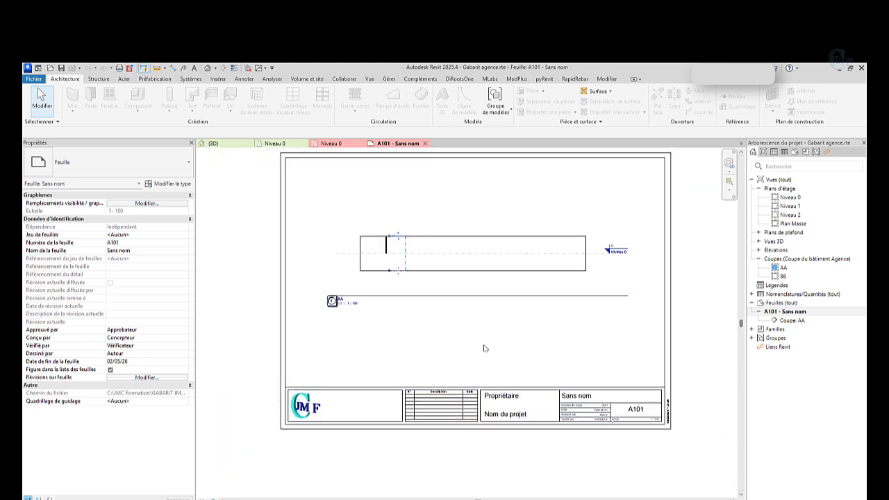
scroll(482, 348, "up", 1)
double_click(801, 198)
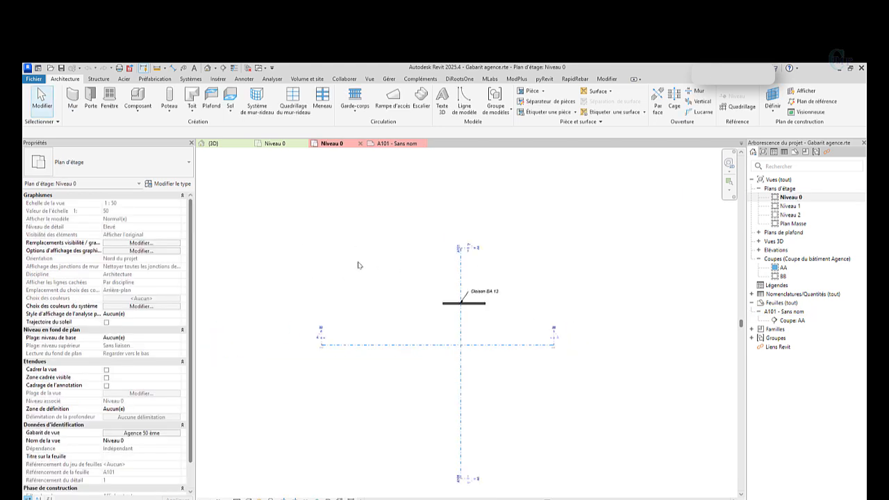
Transfer all project standards from Gabarit agence.rte into the house project, replacing the duplicate types.
left_click(273, 143)
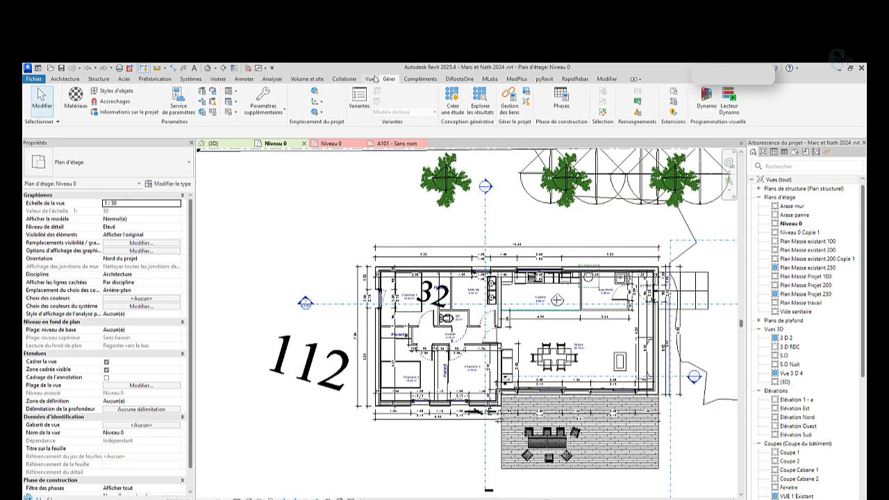
left_click(212, 92)
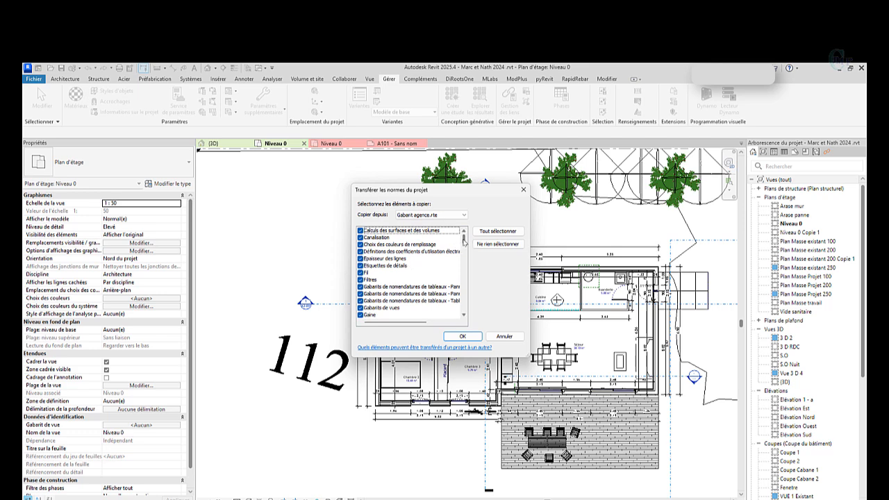
mouse_move(463, 239)
left_mouse_down()
mouse_move(470, 306)
mouse_move(462, 236)
left_mouse_up()
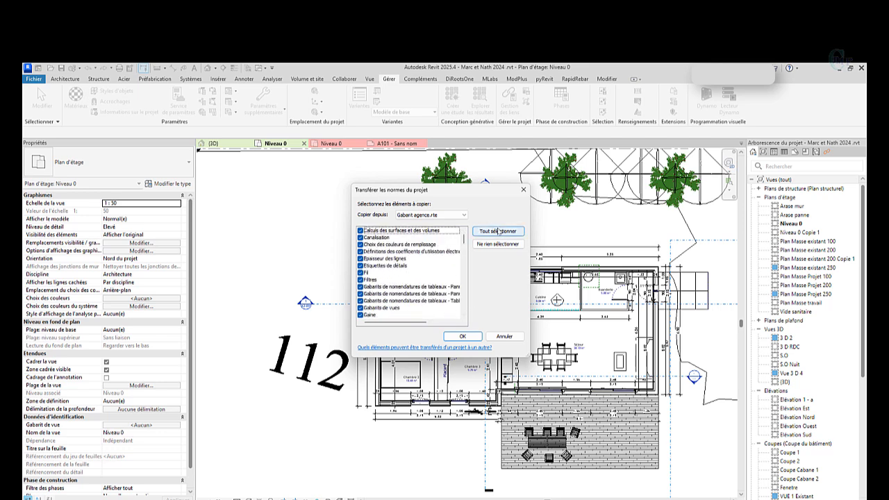
left_click(495, 232)
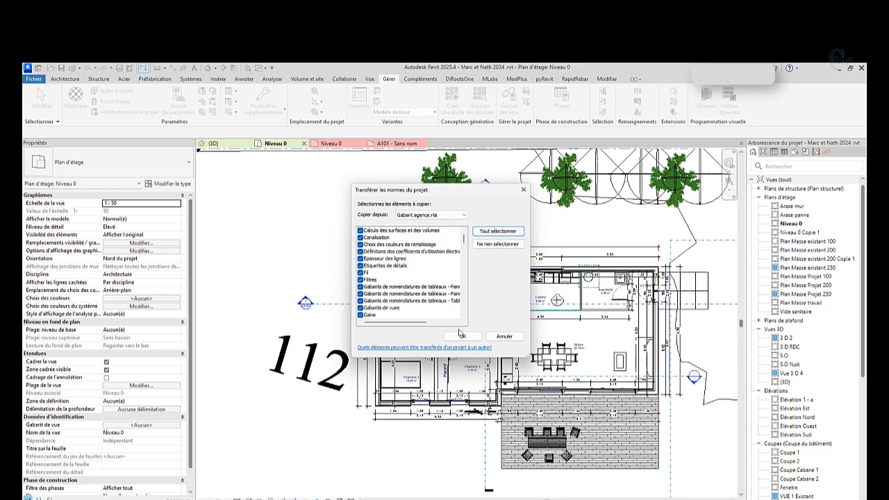
left_click(461, 337)
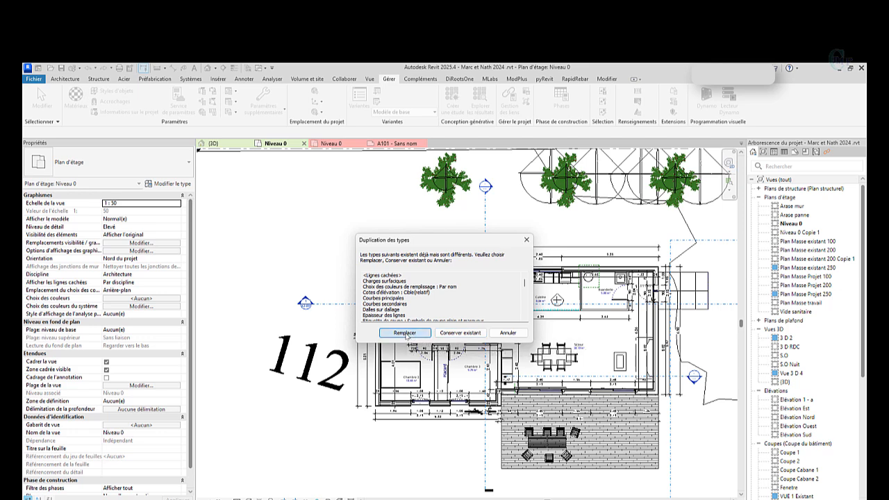
left_click(405, 333)
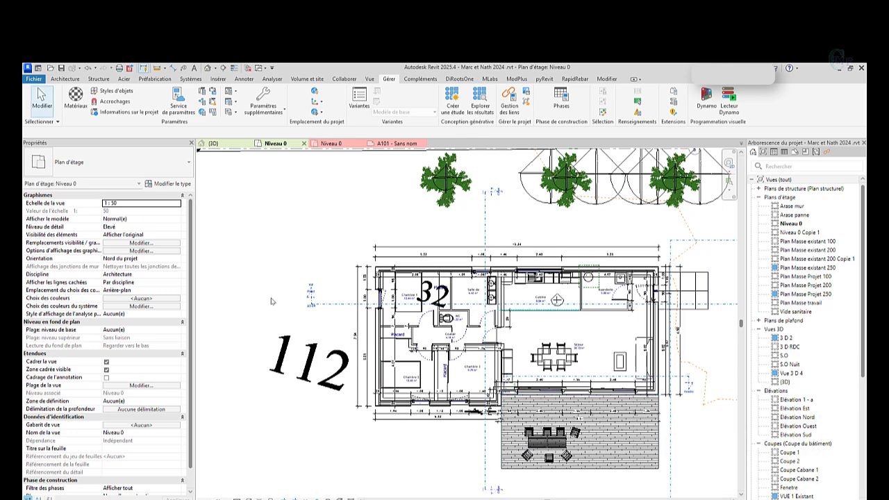
Examine the updated section marks of VUE 3 Projet and Coupe 2 in the house project's Niveau 0 plan.
scroll(330, 292, "up", 5)
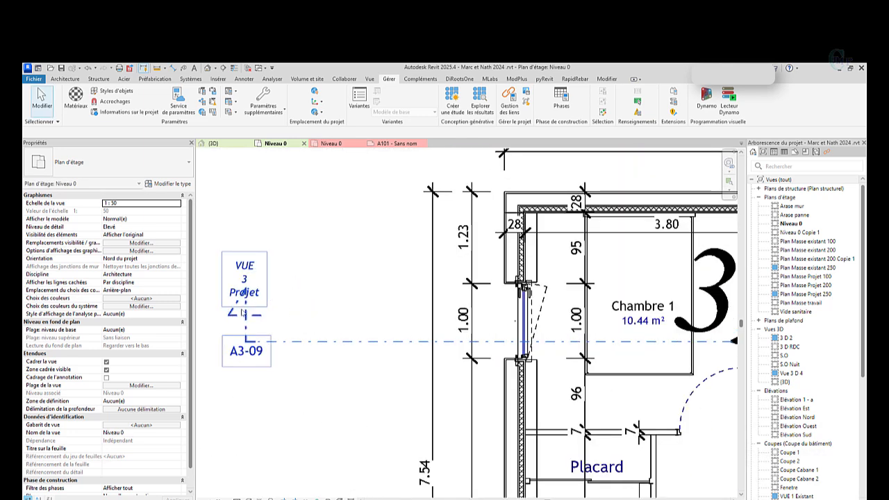
left_click(313, 340)
scroll(320, 295, "up", 5)
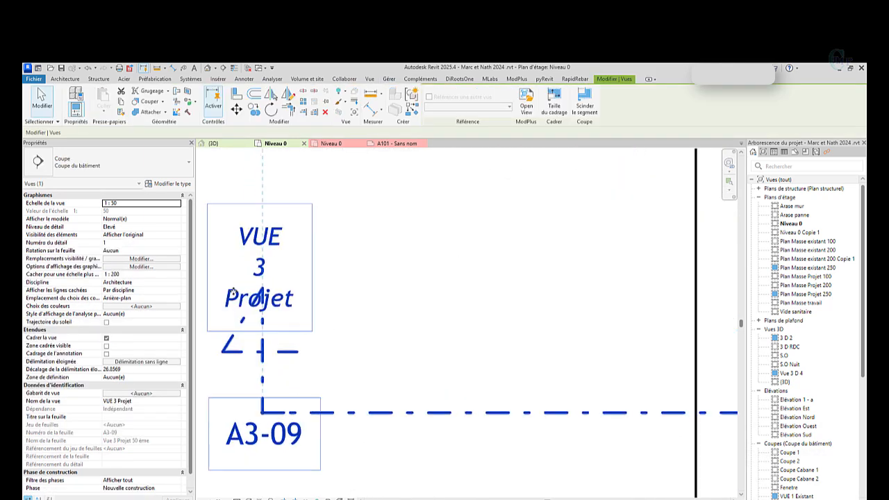
scroll(323, 328, "down", 5)
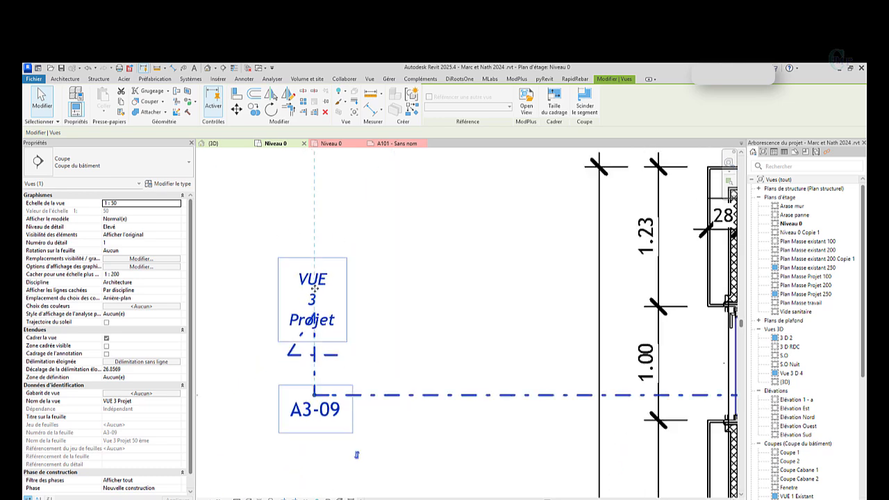
scroll(321, 295, "down", 2)
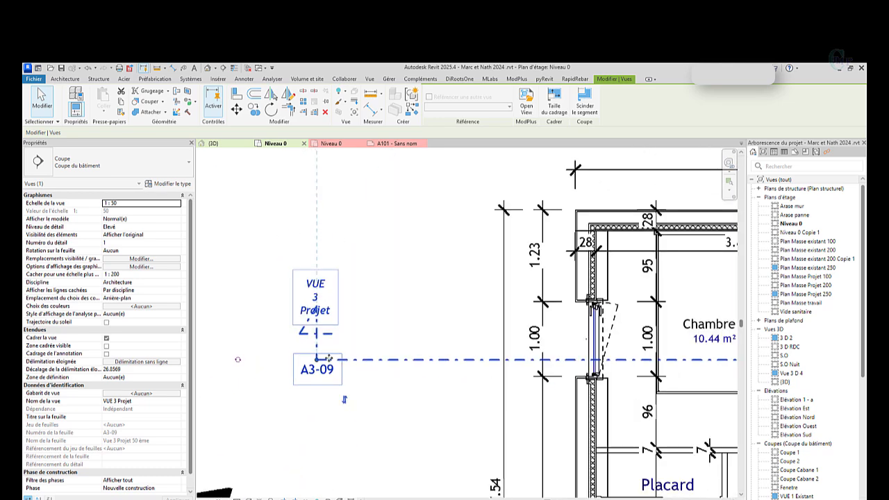
scroll(326, 359, "down", 2)
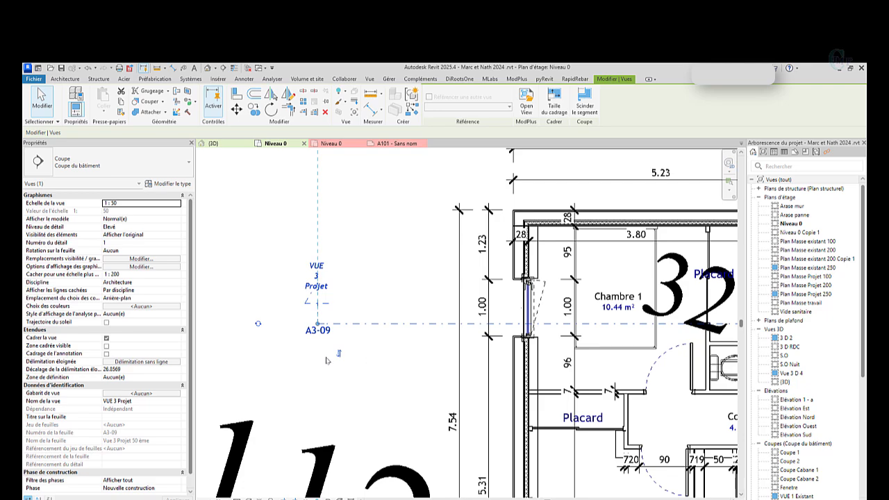
scroll(316, 410, "down", 1)
scroll(314, 417, "down", 1)
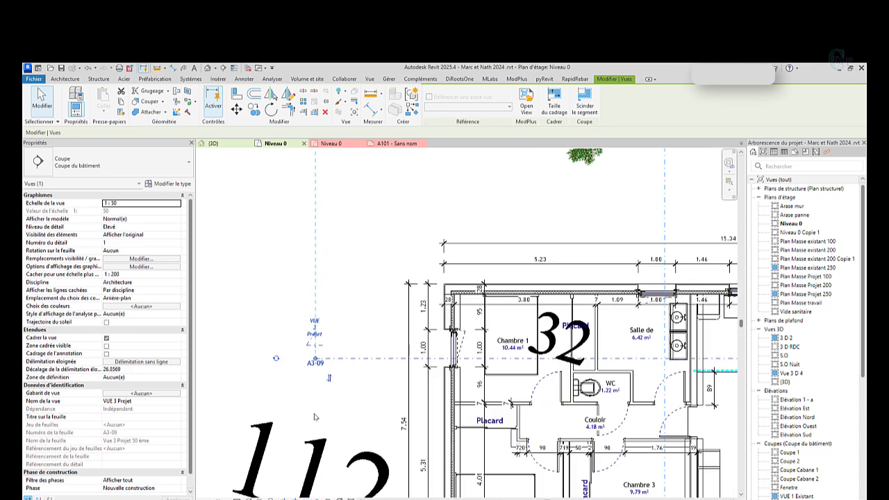
scroll(347, 399, "down", 2)
scroll(514, 288, "up", 3)
scroll(486, 239, "up", 2)
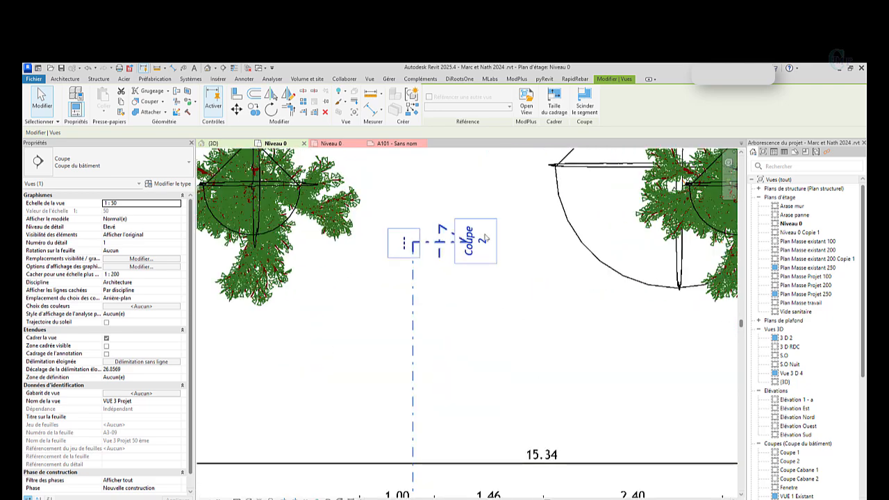
scroll(511, 242, "down", 2)
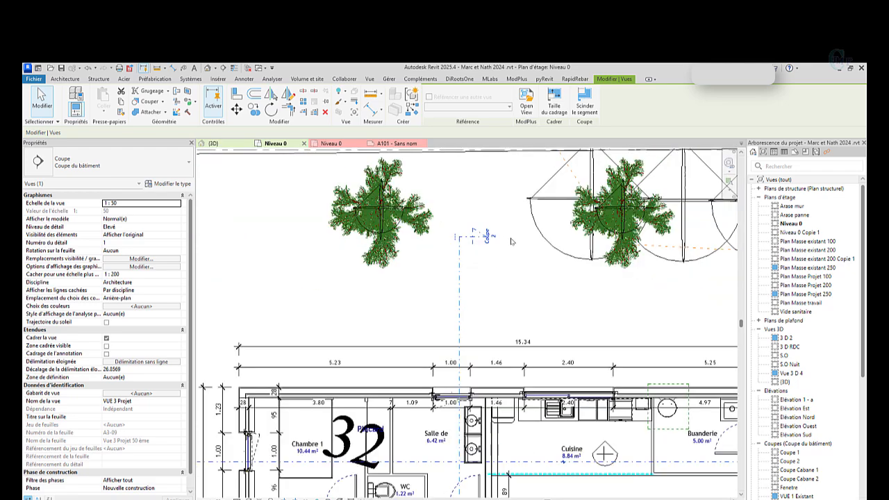
scroll(511, 241, "down", 2)
Rename the section view VUE 3 Projet as BB and deselect it.
scroll(340, 342, "up", 4)
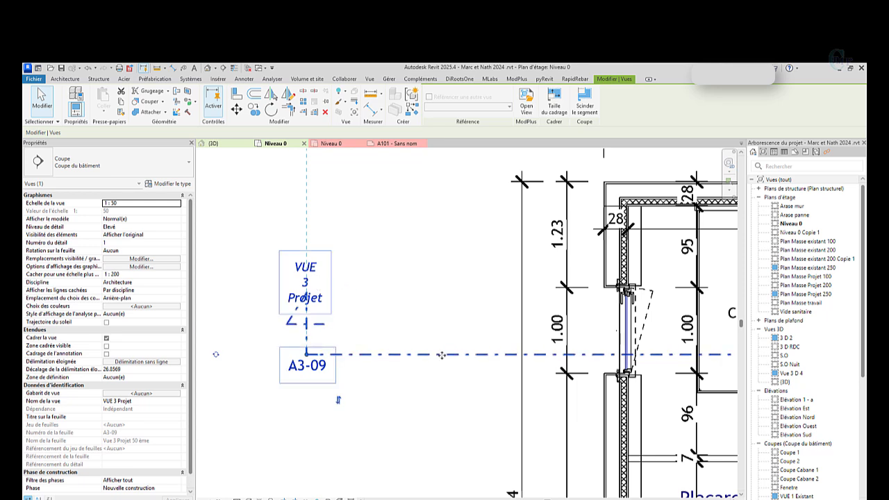
left_click(147, 400)
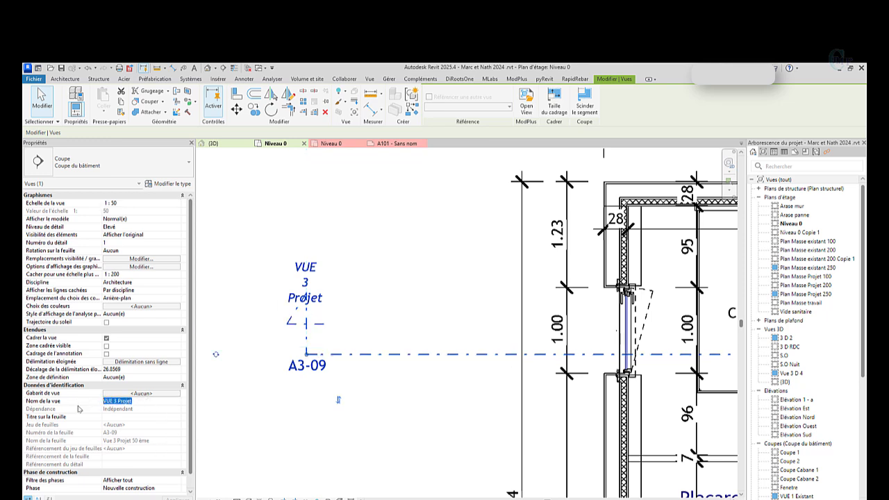
type("BB")
key("Return")
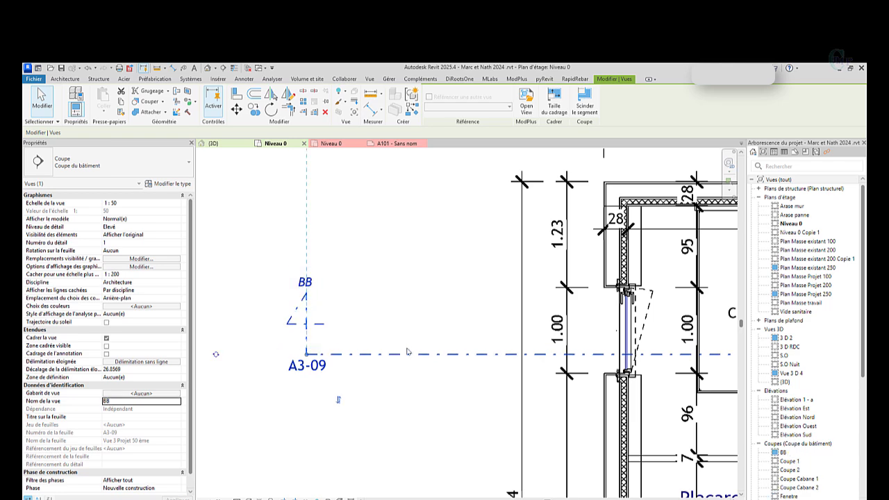
left_click(390, 331)
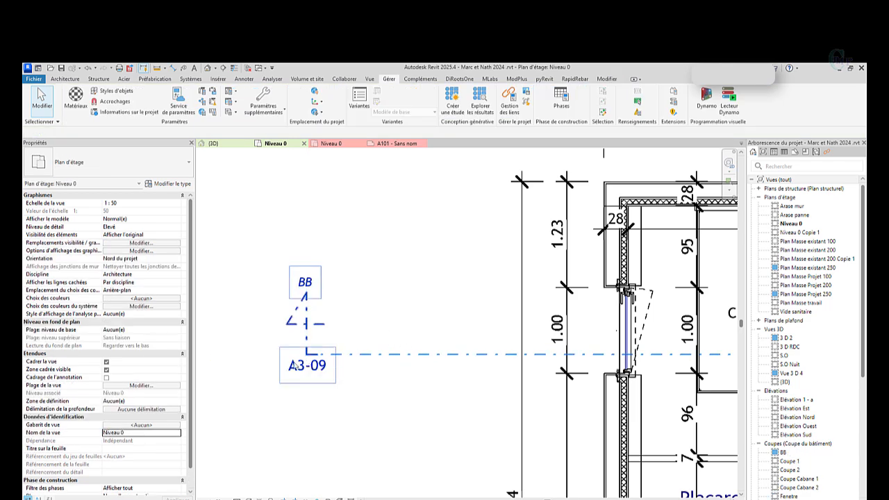
Try the Coupe de détail type on section Coupe 2 and restore its Coupe du bâtiment type.
scroll(296, 365, "down", 2)
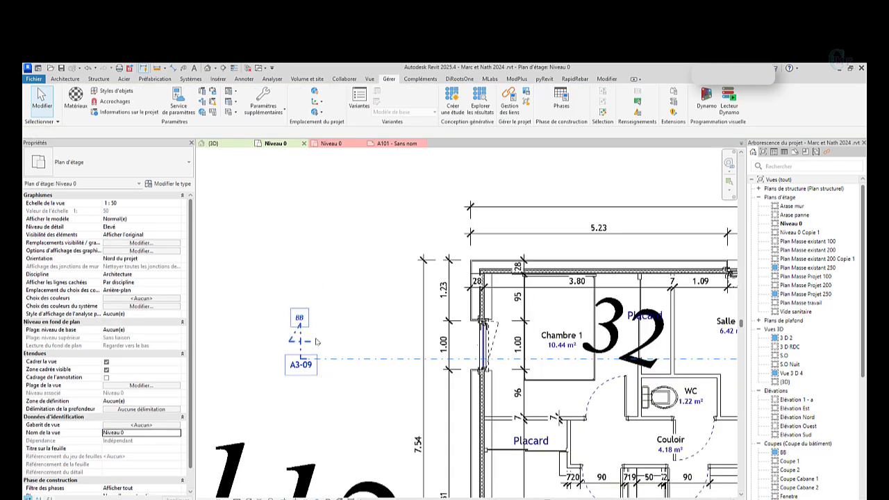
scroll(295, 367, "down", 4)
scroll(527, 243, "up", 5)
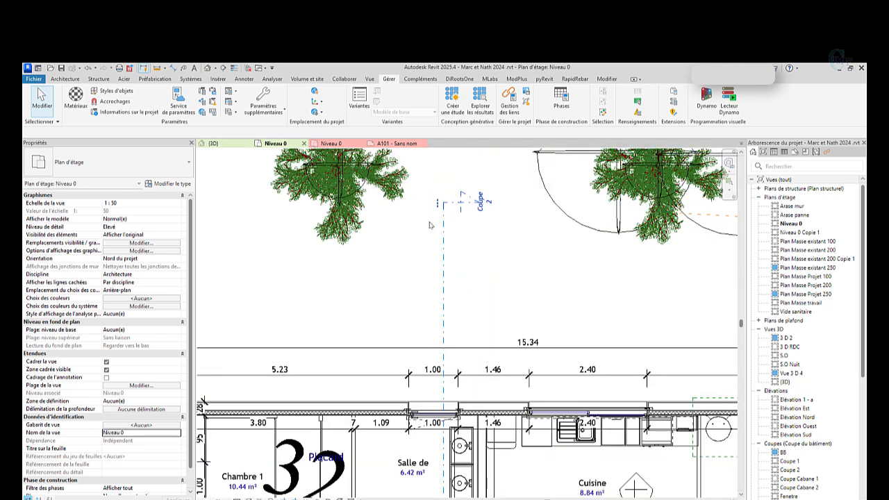
scroll(429, 225, "up", 3)
scroll(439, 288, "down", 2)
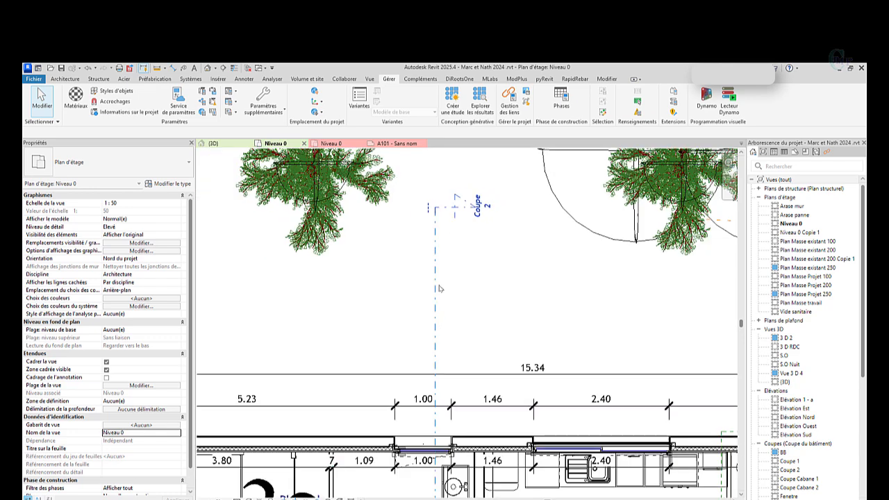
left_click(435, 288)
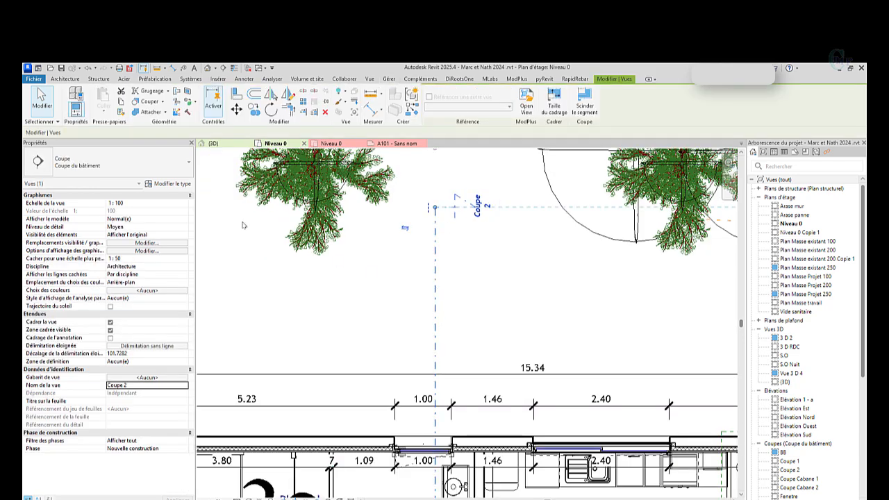
left_click(109, 165)
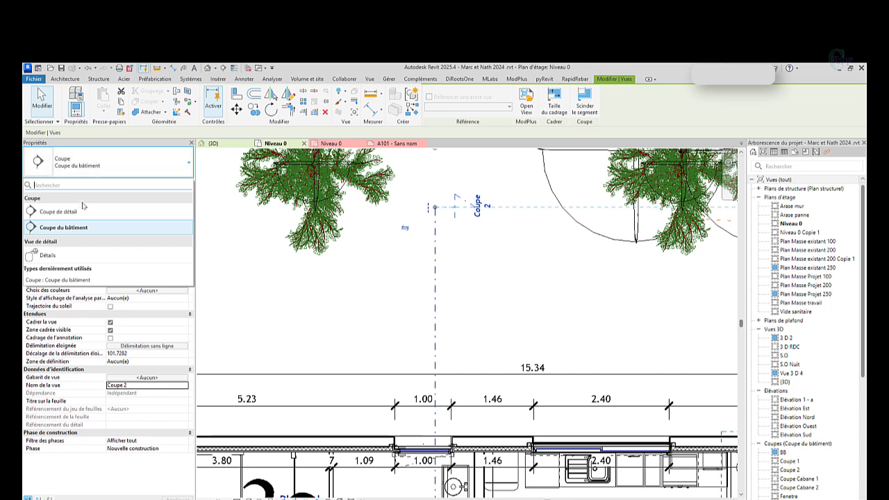
left_click_drag(81, 211, 81, 211)
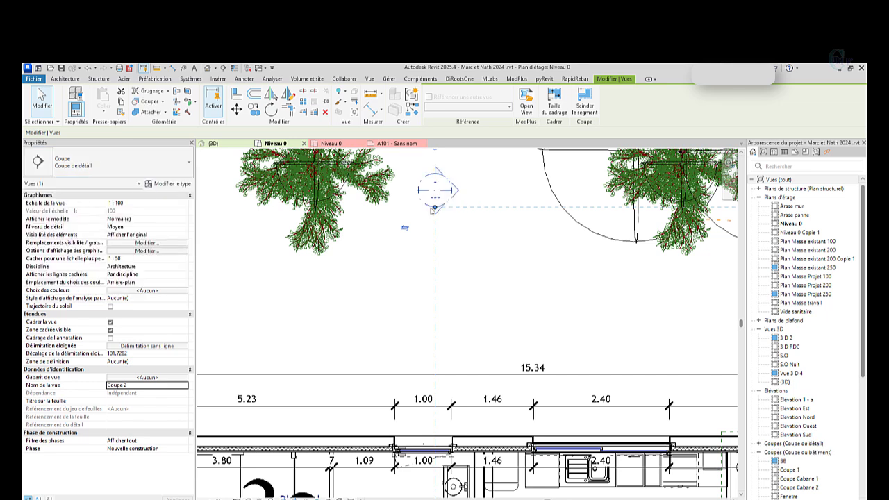
left_click(88, 161)
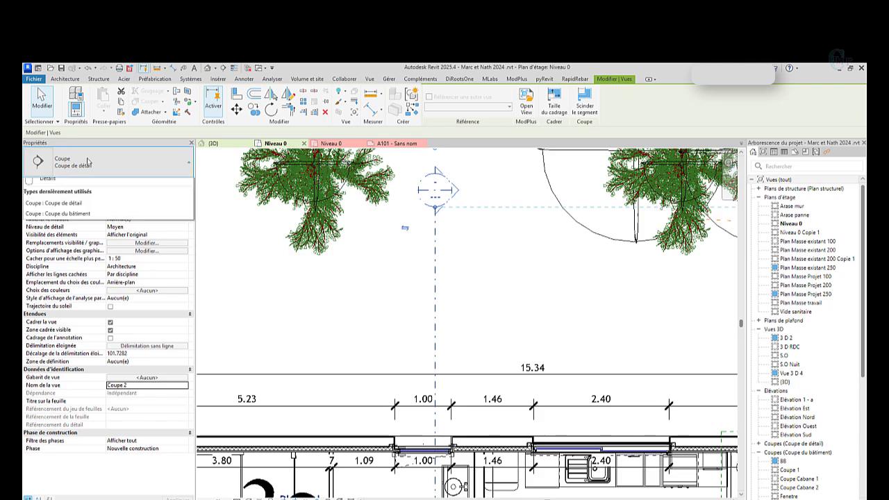
left_click(72, 227)
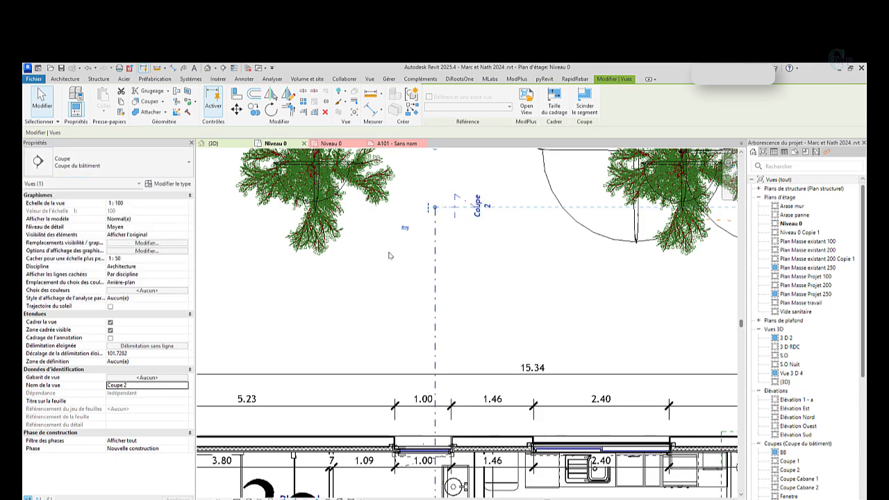
left_click(382, 257)
Check the wall types available for the WC partition, including Cloison BA 13, and deselect the wall.
scroll(403, 250, "down", 4)
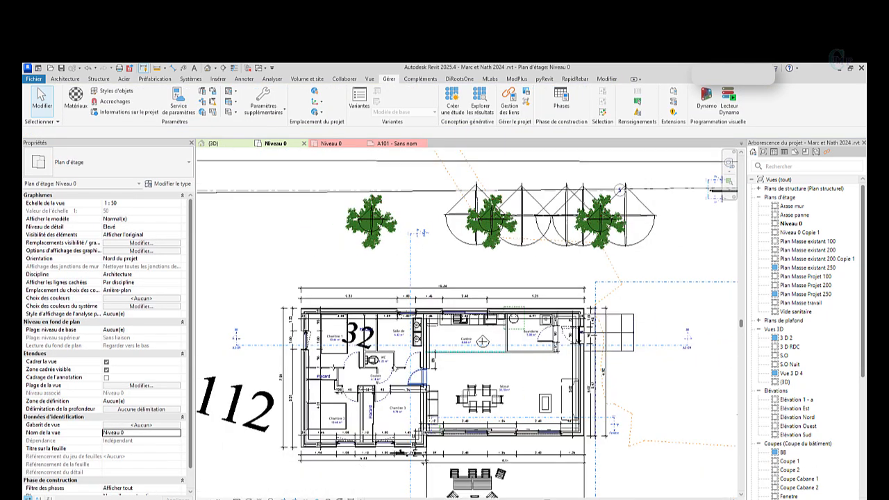
scroll(383, 359, "up", 6)
scroll(380, 356, "up", 4)
left_click(402, 295)
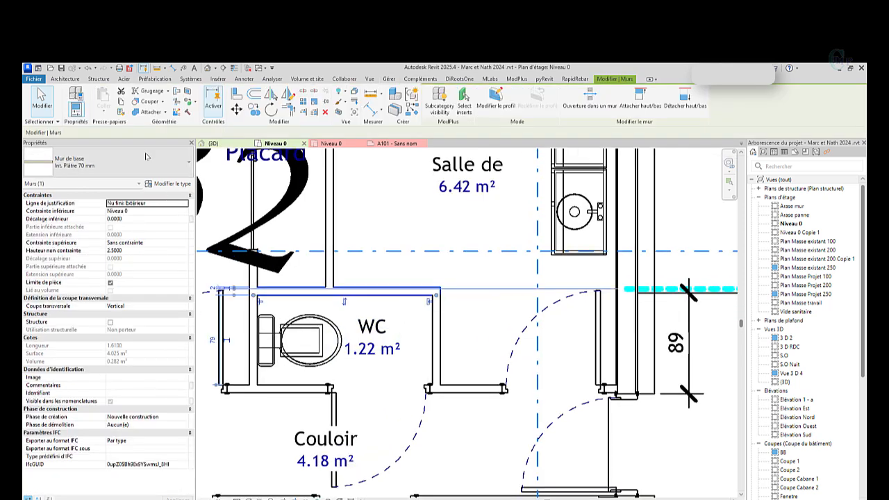
left_click(84, 163)
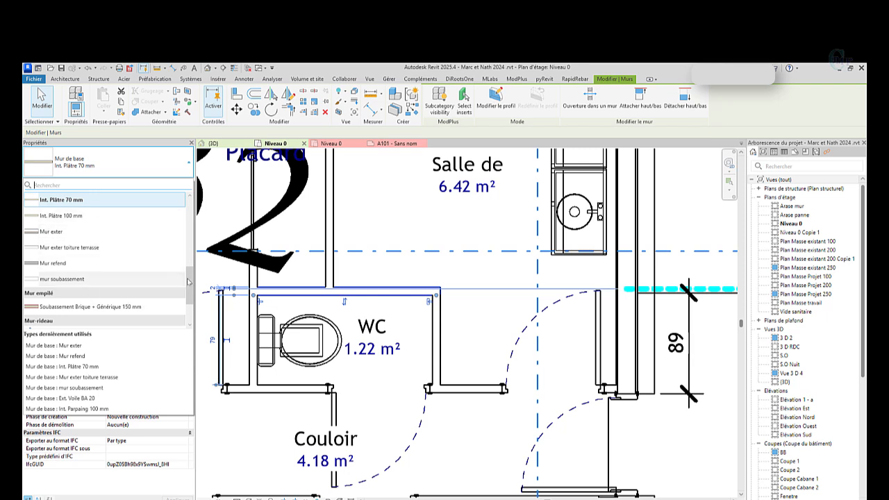
scroll(189, 283, "up", 1)
left_click_drag(189, 284, 179, 218)
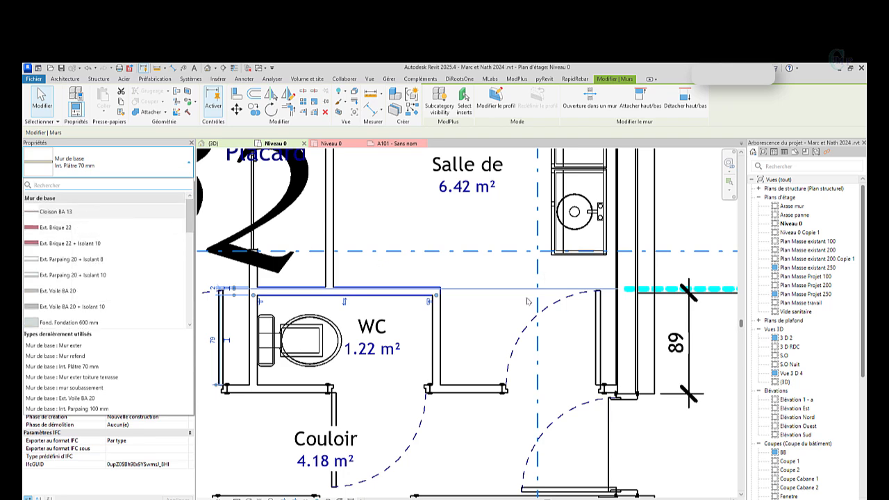
key("Escape")
key("Escape")
Change all Int. Plâtre 70 mm walls in the entire project to the Cloison BA 13 type and inspect the partitions.
scroll(437, 374, "down", 2)
scroll(437, 376, "down", 1)
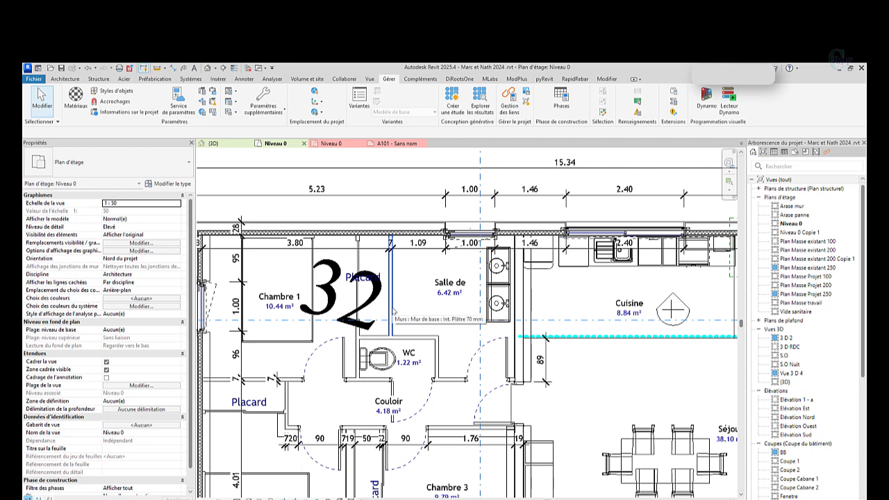
left_click(393, 311)
right_click(393, 311)
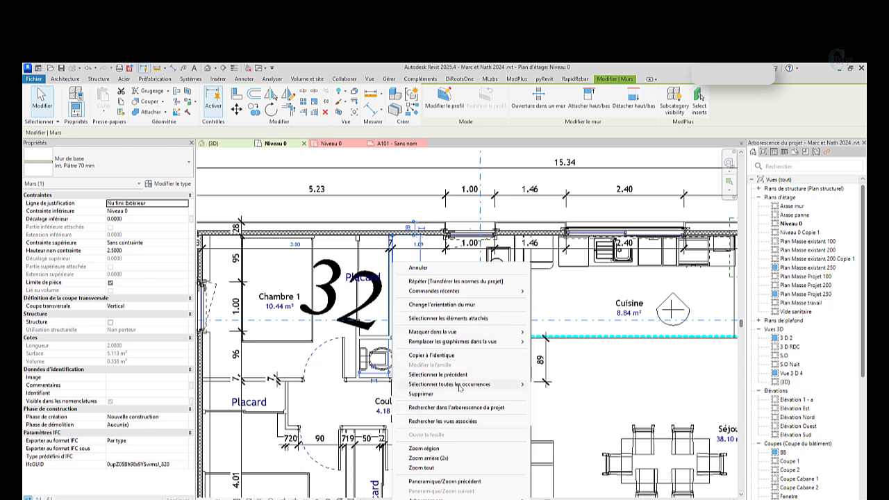
mouse_move(479, 384)
left_click(567, 394)
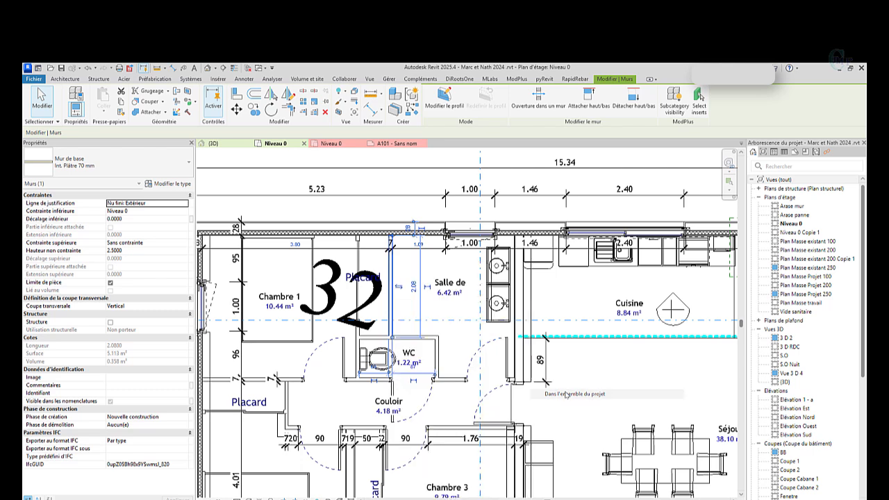
left_click(126, 169)
scroll(112, 253, "up", 5)
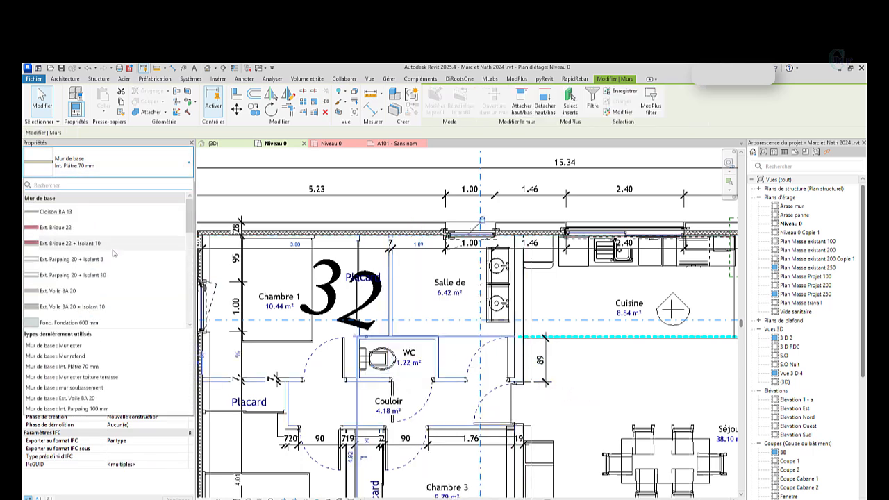
left_click(68, 212)
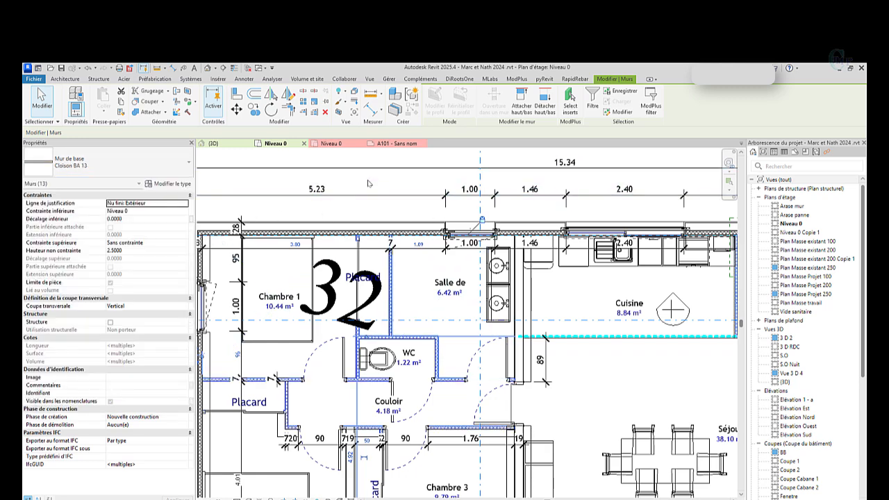
key("Escape")
scroll(316, 267, "up", 5)
scroll(318, 266, "down", 1)
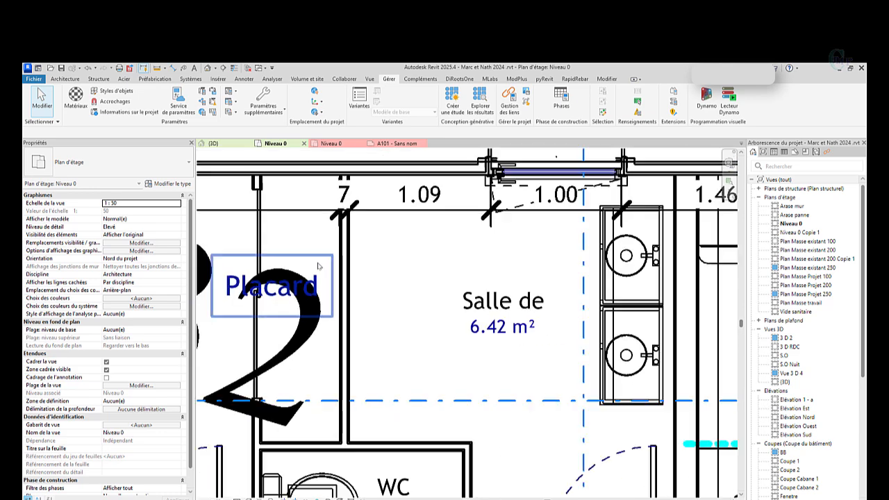
scroll(317, 266, "down", 5)
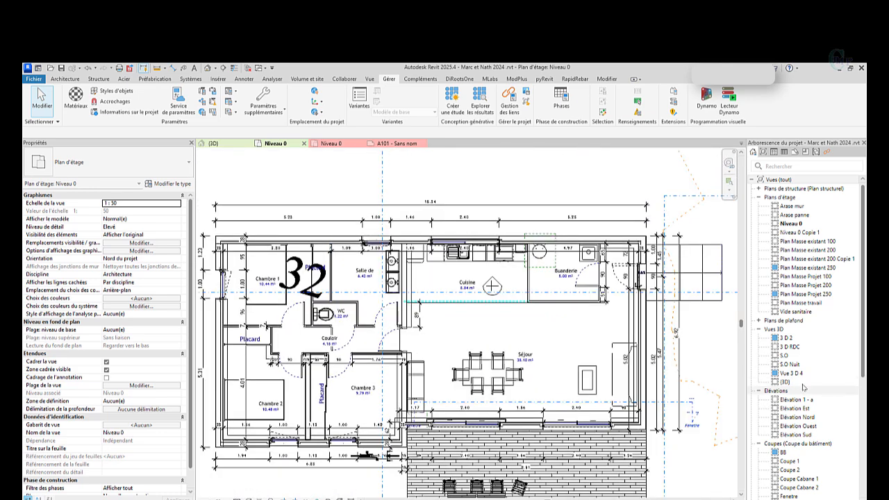
Select sheet A3 -01 - PLAN DE MASSE EXISTANT 250 ème, save the project and cancel the sheet title edit.
scroll(806, 381, "down", 5)
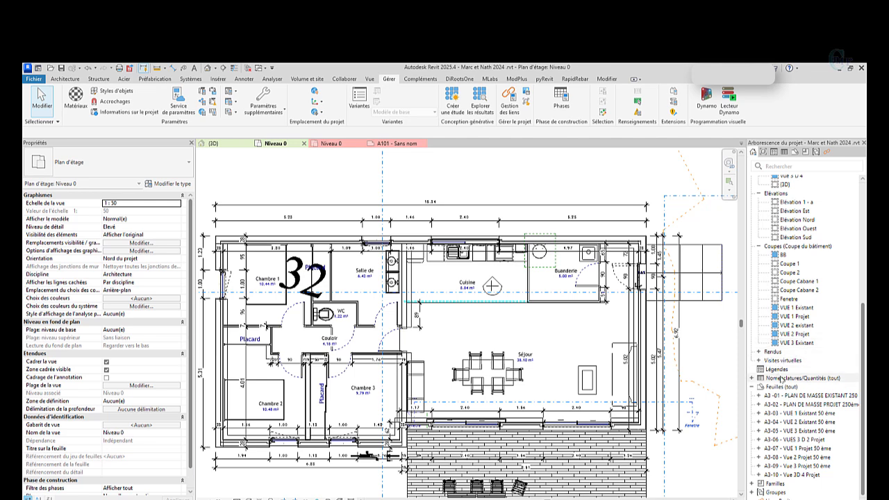
left_click(785, 397)
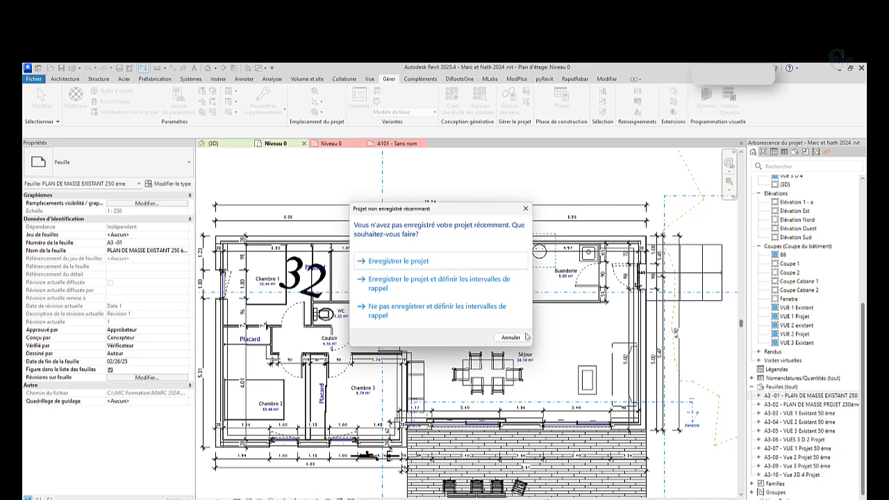
left_click(406, 259)
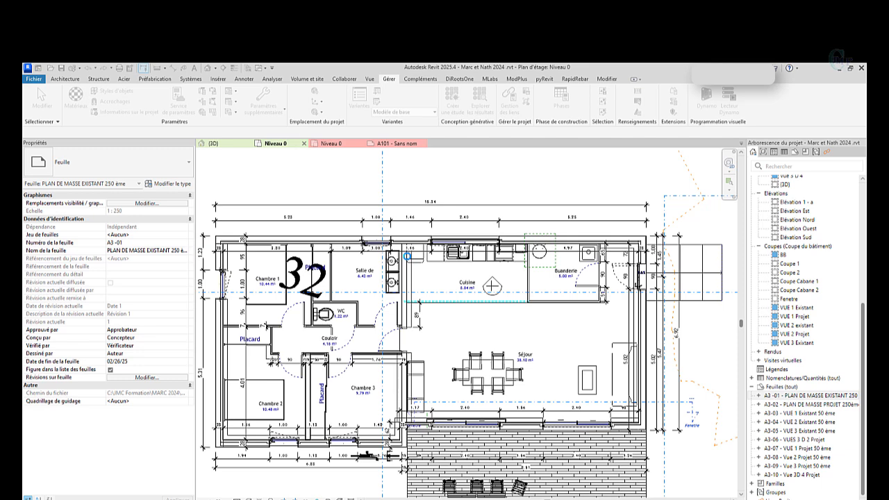
left_click(490, 322)
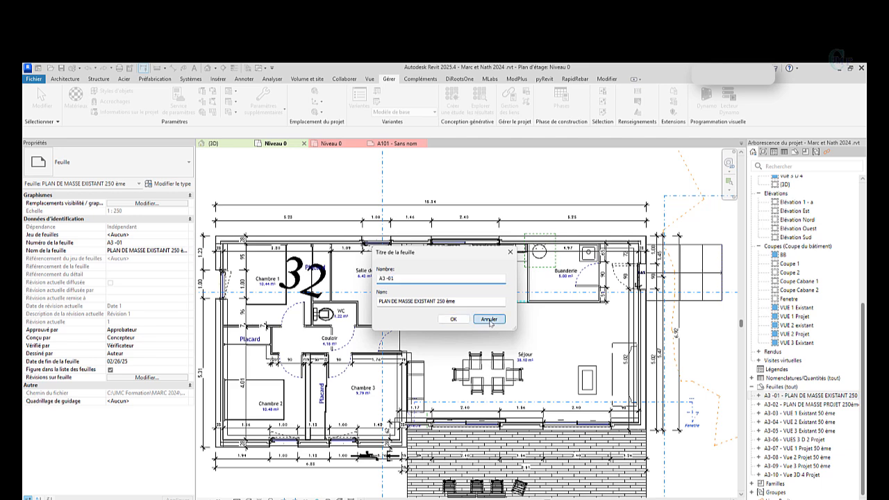
Open the Plan Masse existant 250 view placed on sheet A3 -01, and open the sheet PLAN DE MASSE EXISTANT 250 ème itself.
left_click(758, 395)
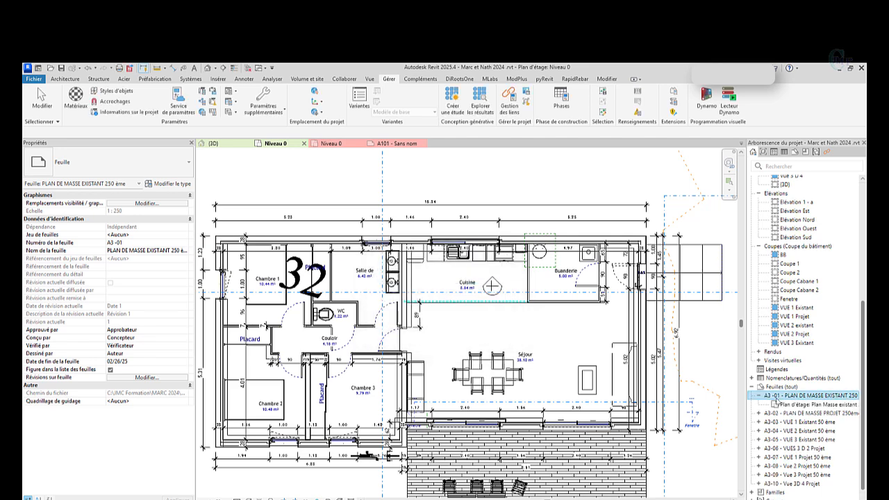
double_click(816, 404)
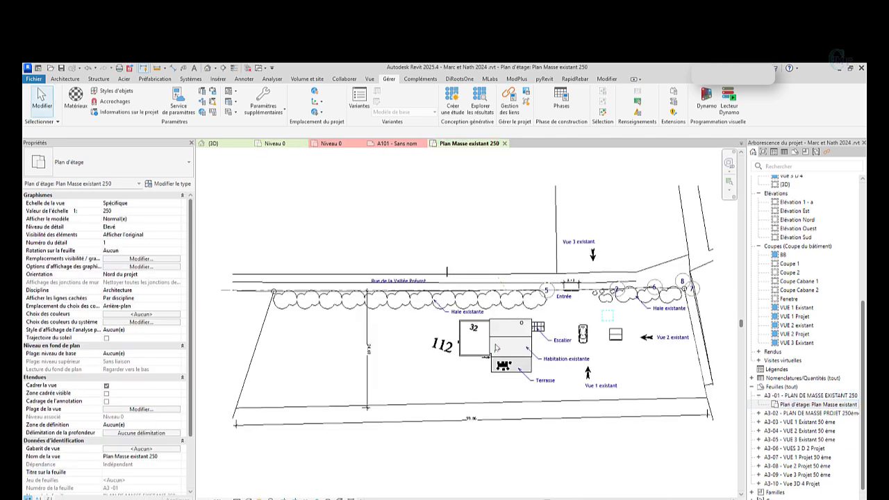
scroll(495, 347, "down", 3)
left_click(798, 395)
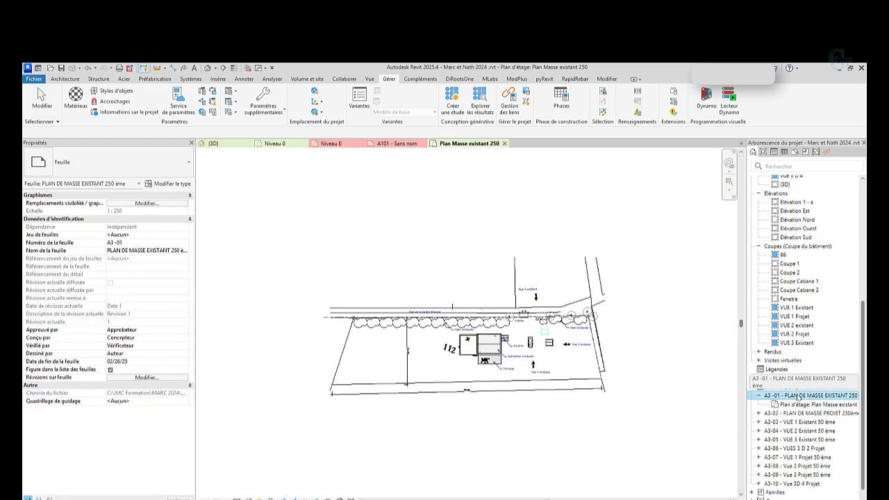
double_click(798, 395)
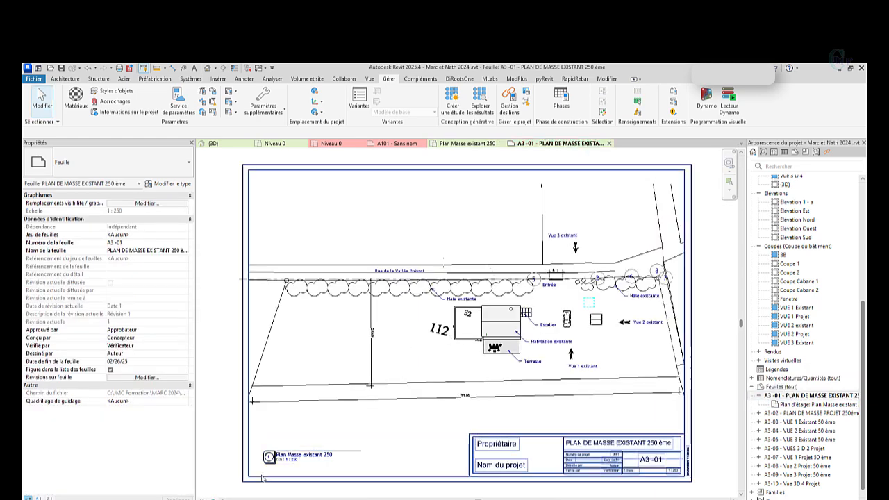
scroll(262, 478, "up", 3)
scroll(353, 369, "down", 3)
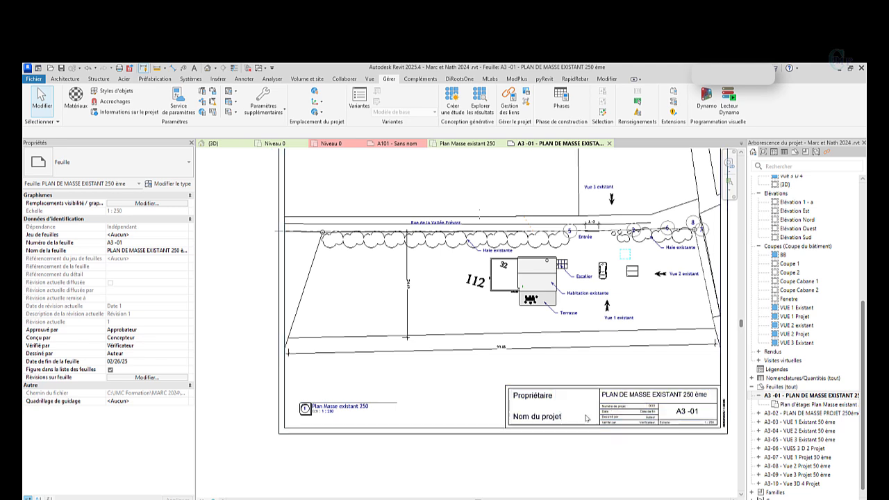
Check the title block types available for sheet A3 -01, reapply Métrique A3 and deselect the title block.
left_click(510, 426)
left_click(104, 169)
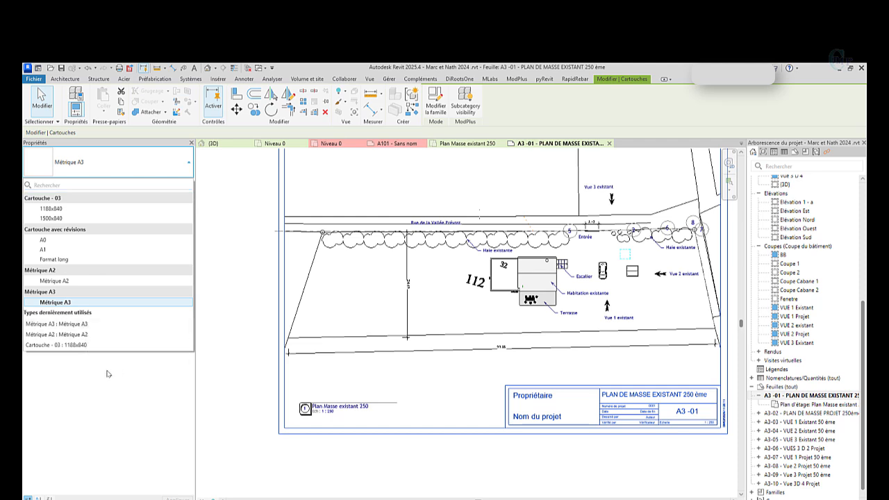
left_click(77, 324)
scroll(387, 415, "down", 4)
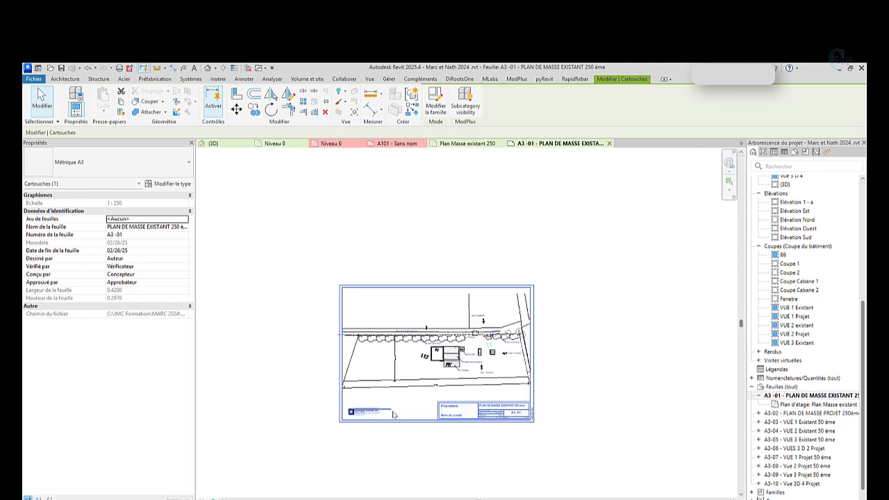
left_click(581, 357)
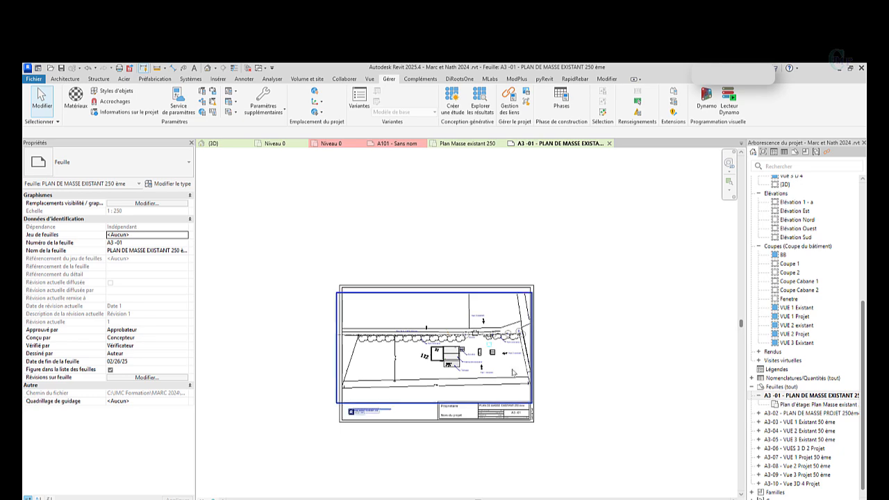
scroll(512, 373, "up", 4)
scroll(500, 332, "down", 3)
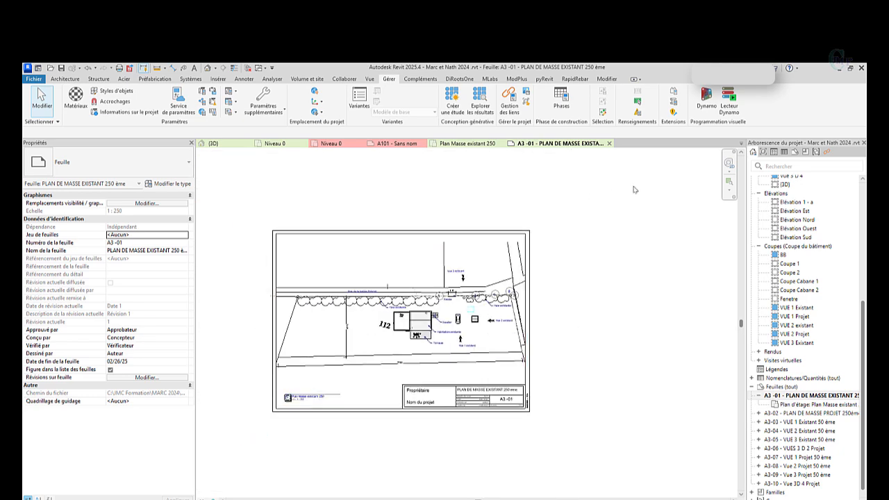
scroll(548, 231, "up", 3)
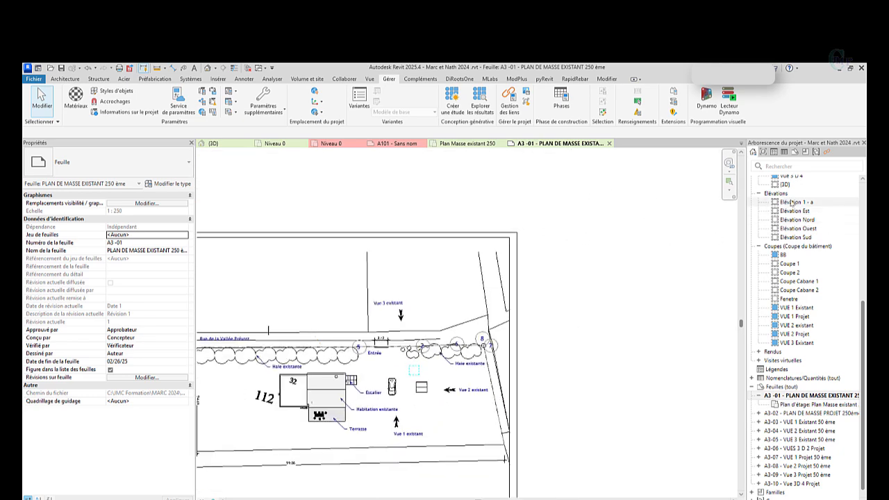
scroll(774, 245, "up", 6)
scroll(619, 270, "down", 3)
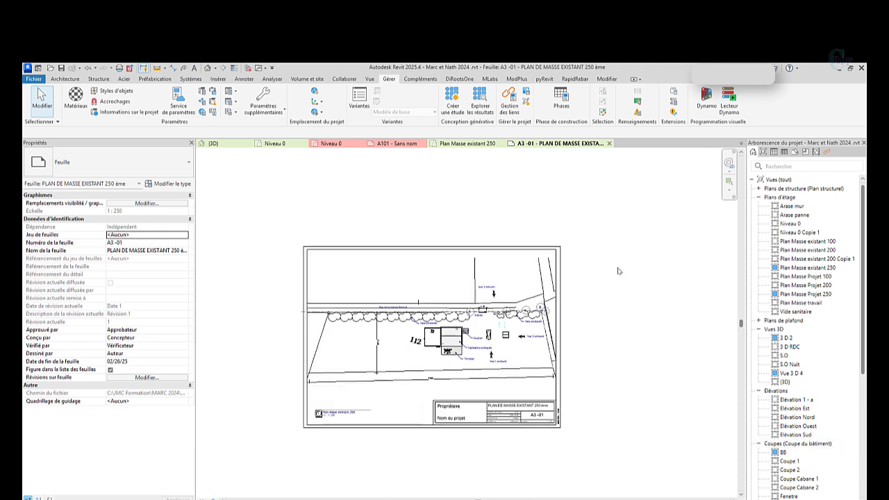
scroll(793, 362, "down", 5)
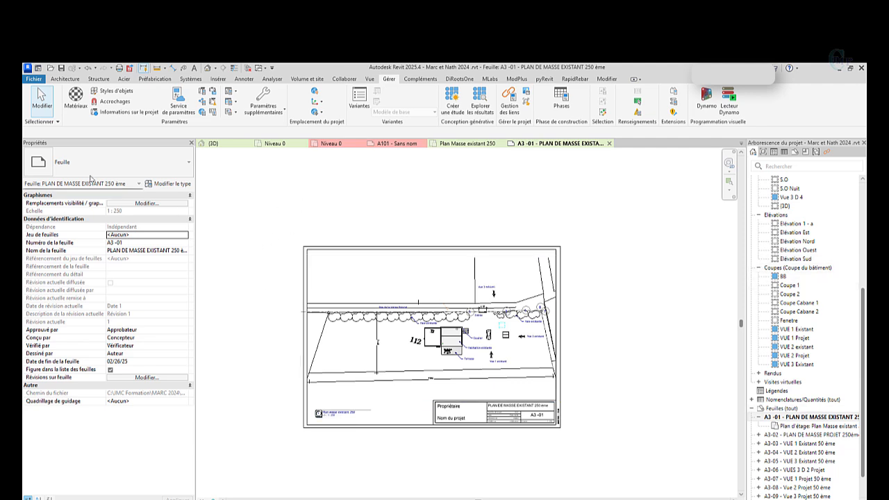
Look for an agency title block among the types available for the sheet's Métrique A3 title block, leaving the type unchanged.
left_click(343, 248)
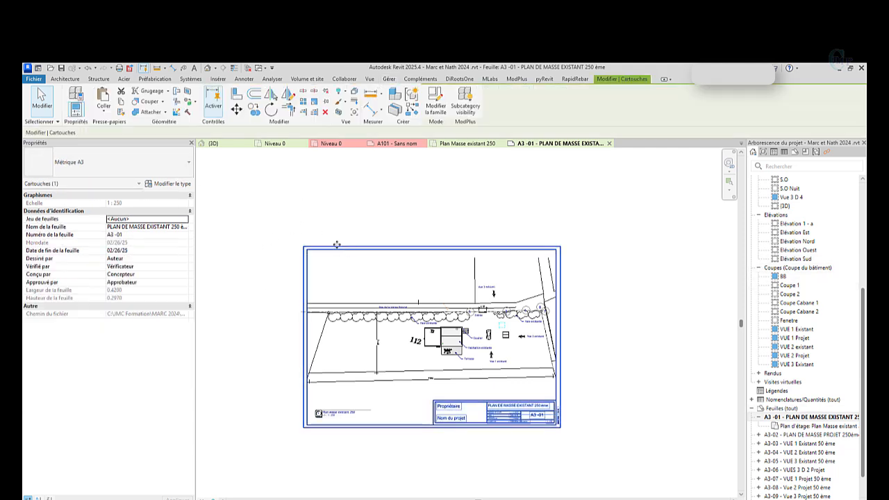
left_click(97, 163)
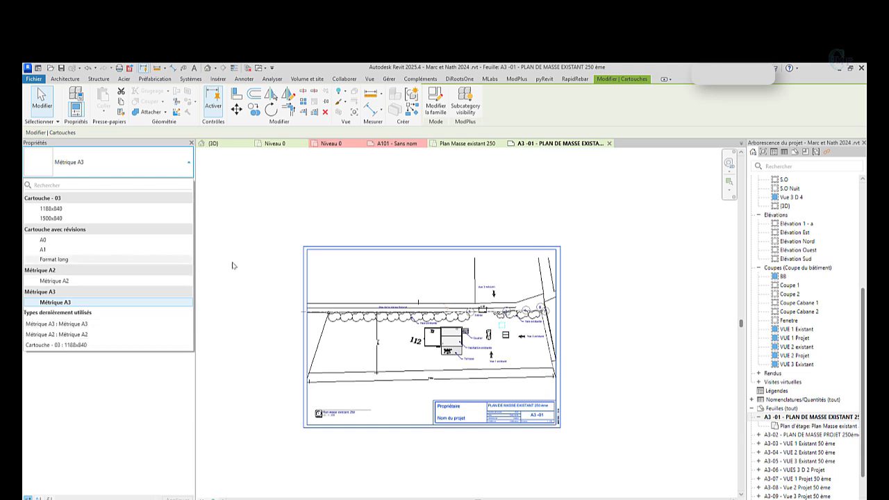
left_click(285, 204)
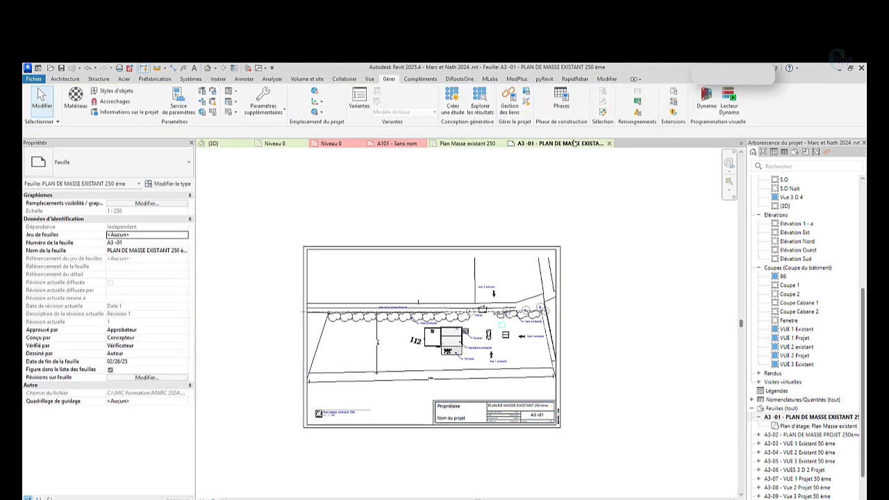
Copy the Cartouche agence A3 title block from sheet A101 of the agency template to the clipboard.
left_click(400, 145)
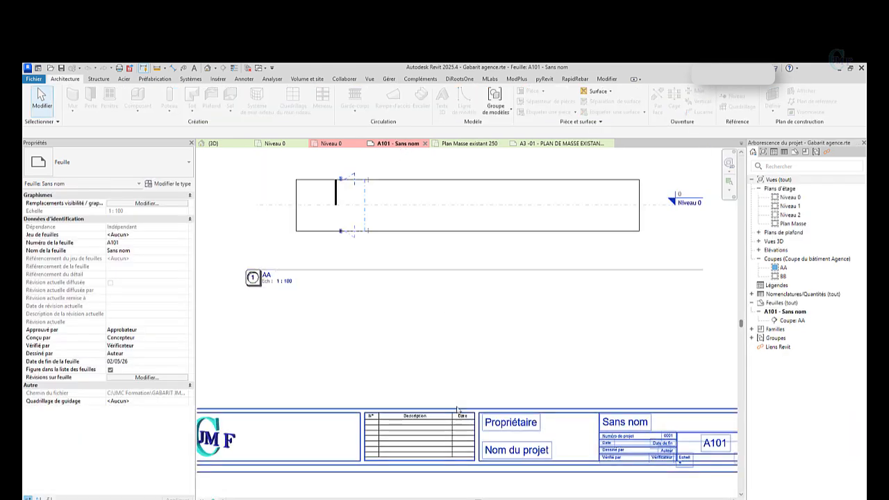
left_click(451, 407)
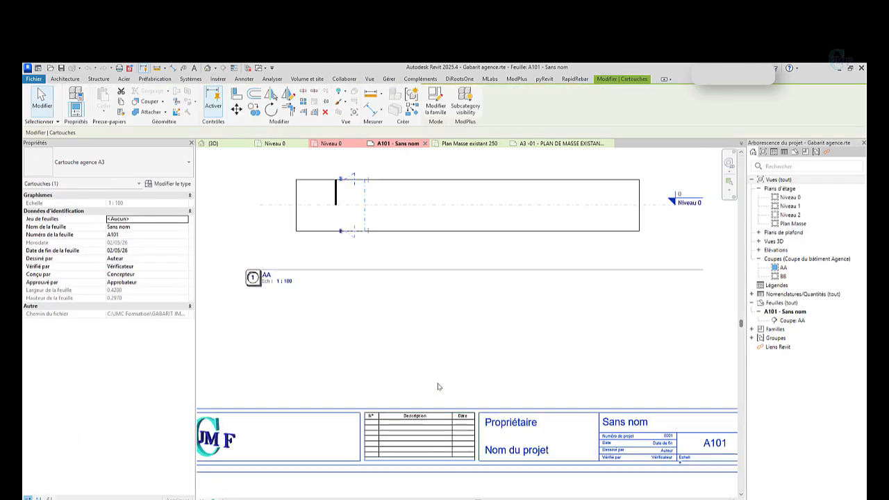
scroll(408, 334, "down", 2)
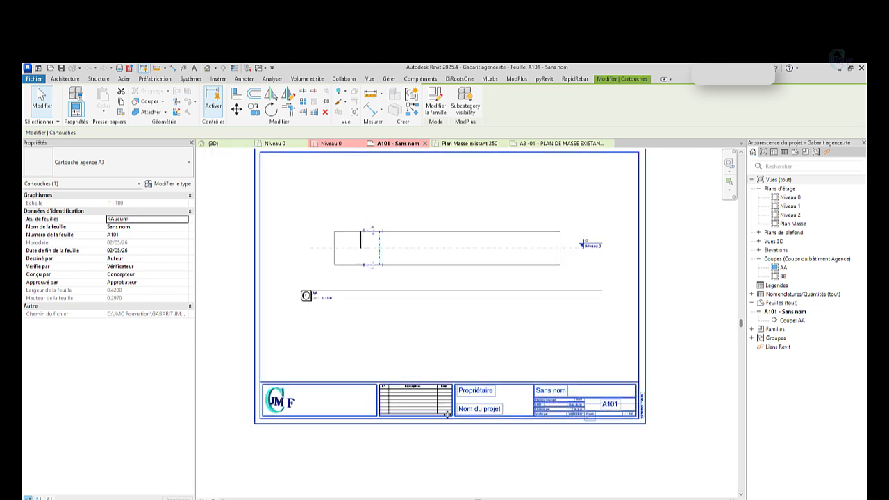
right_click(445, 415)
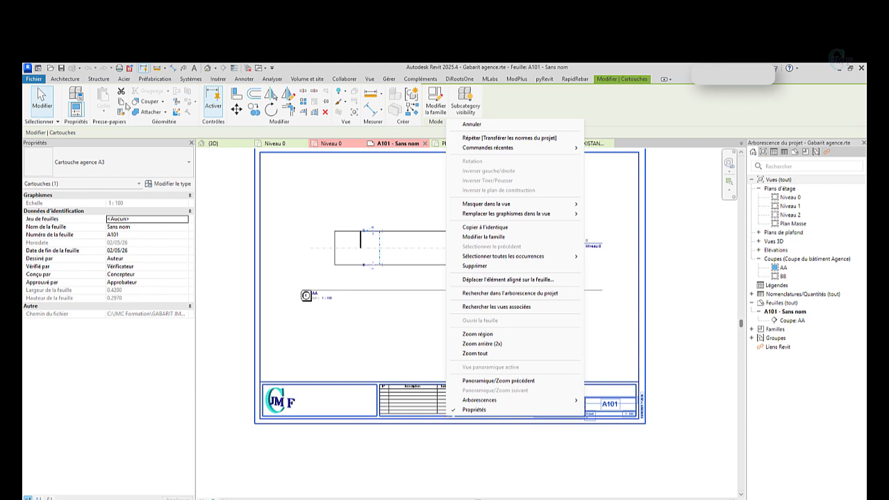
left_click(121, 102)
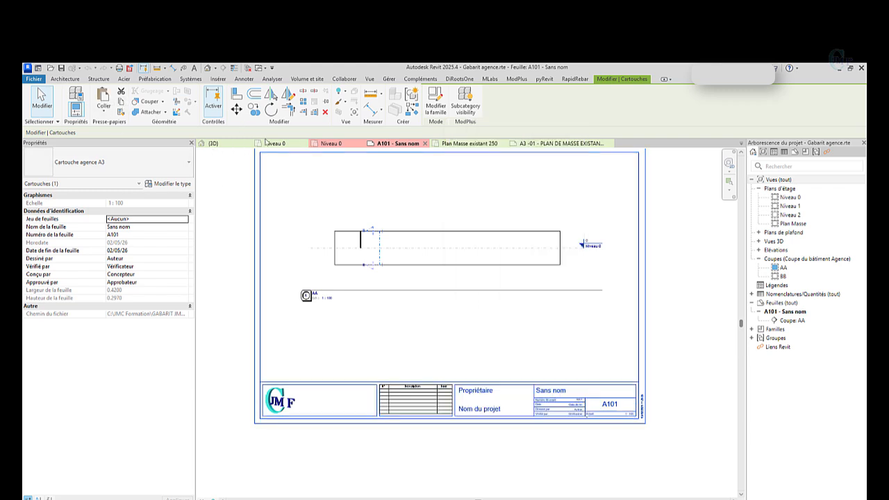
Try to paste the copied agency title block into the house project's Niveau 0 floor plan.
left_click(274, 143)
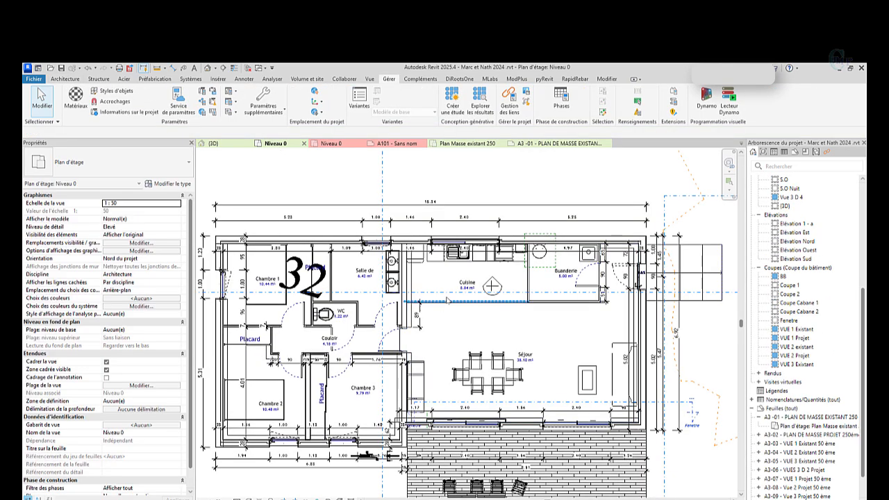
scroll(442, 304, "down", 2)
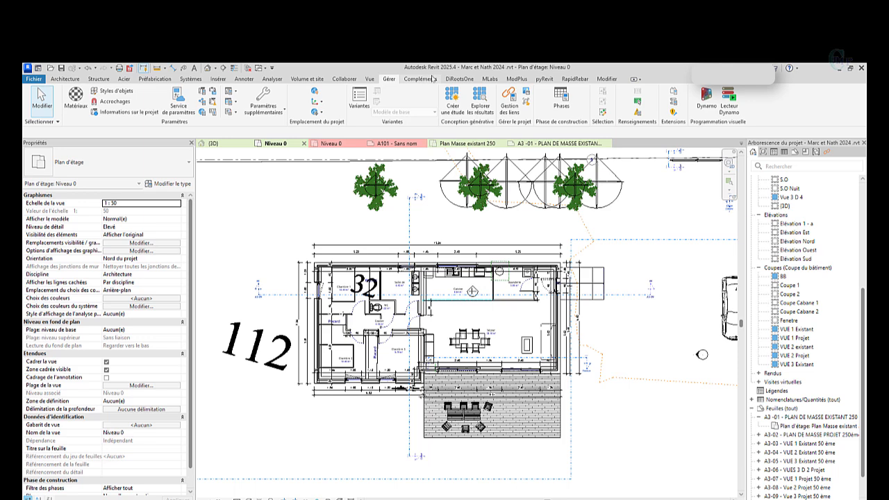
left_click(601, 78)
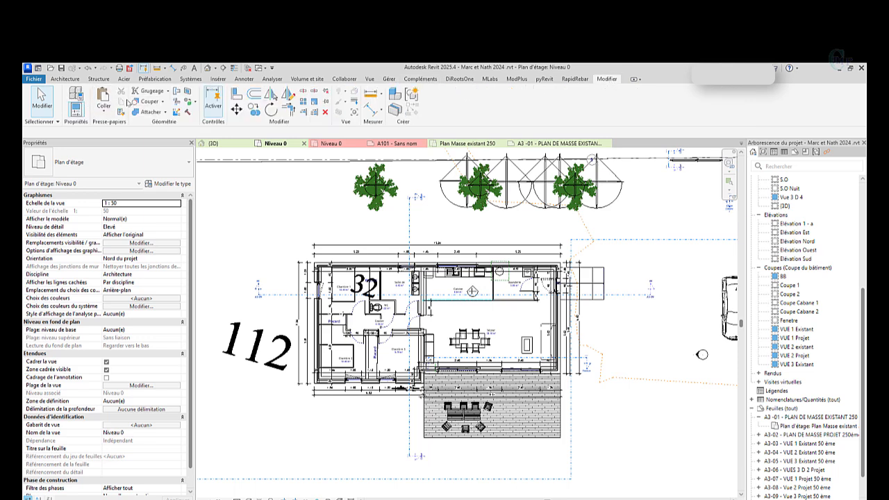
left_click(104, 111)
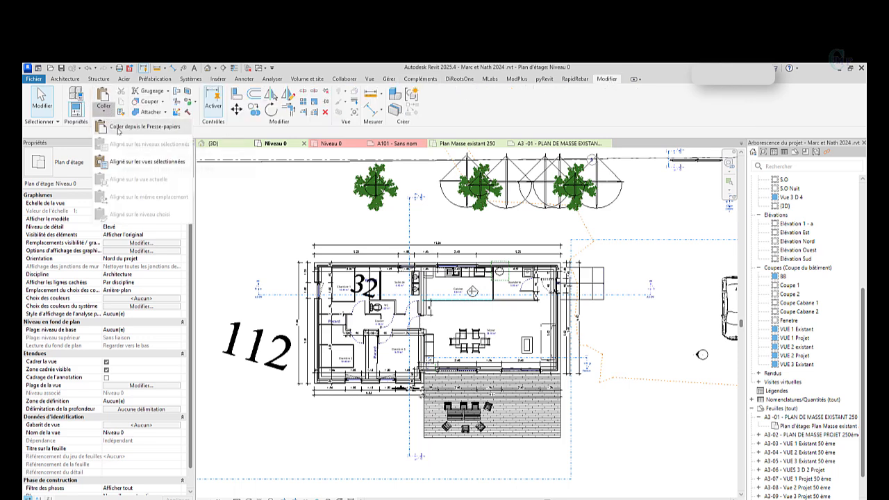
left_click(118, 129)
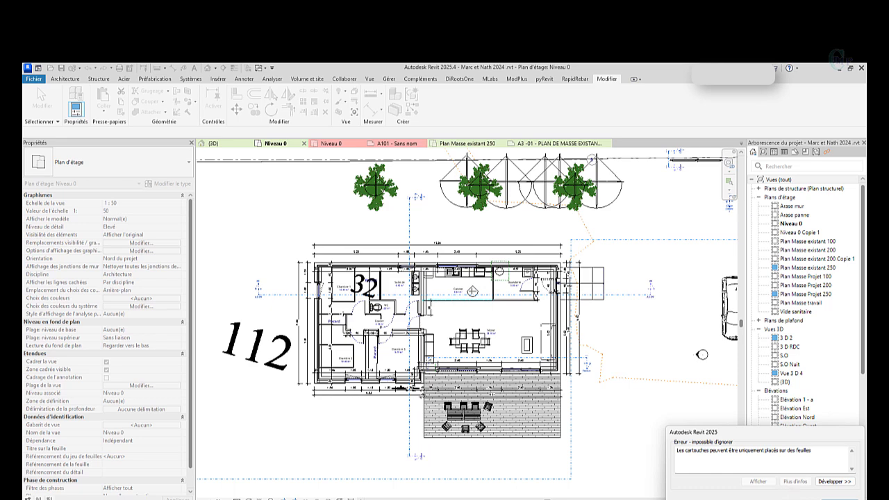
left_click(834, 497)
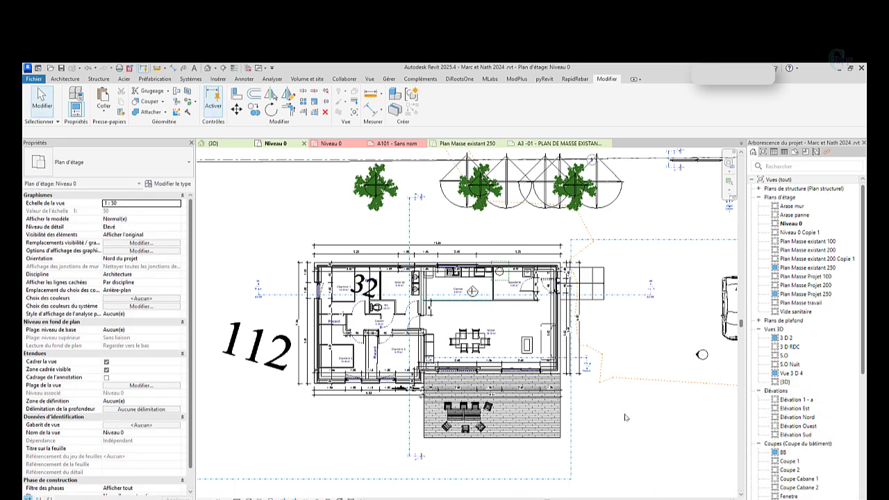
Return to sheet A3 -01 - PLAN DE MASSE EXISTANT 250 ème in the house project.
scroll(624, 418, "down", 2)
scroll(792, 414, "down", 8)
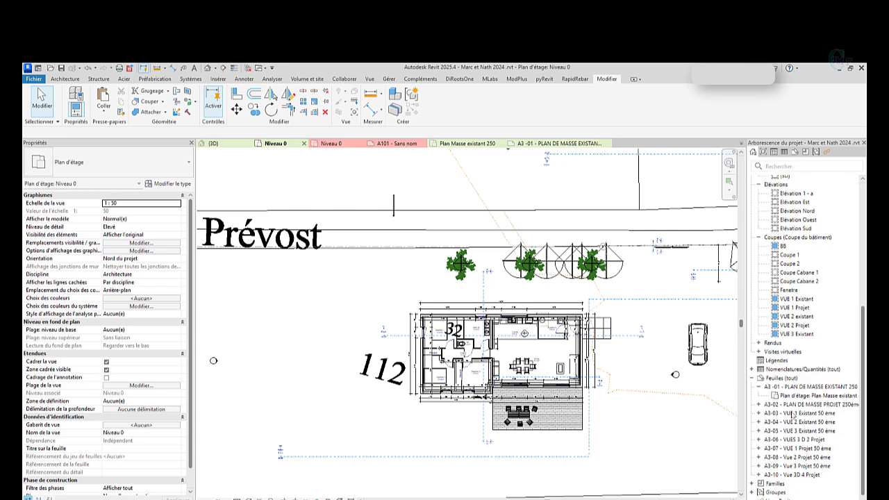
left_click(799, 387)
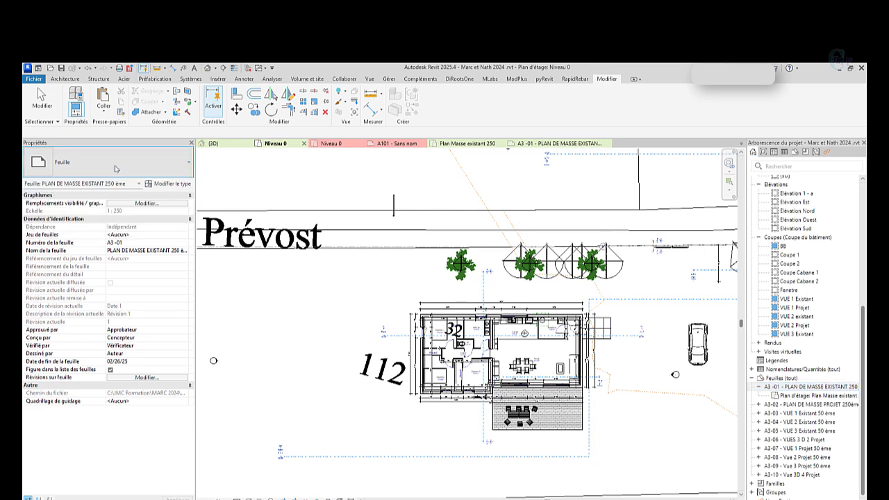
key("Return")
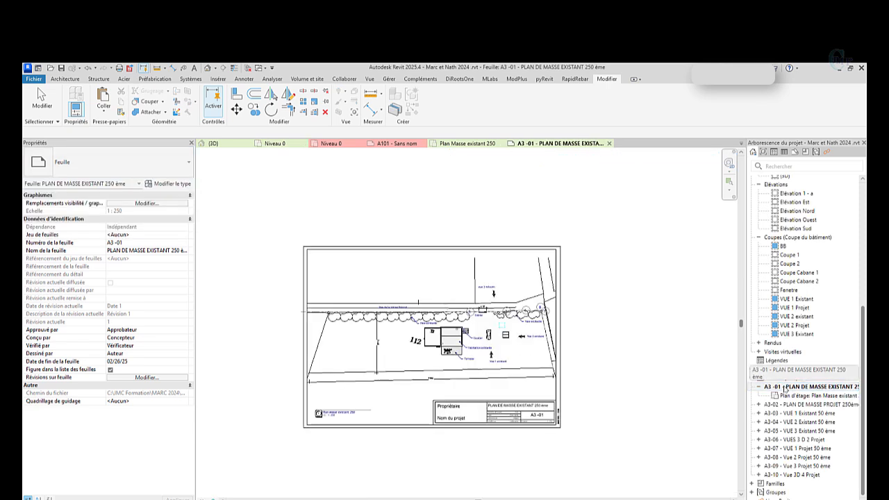
Recheck the type list of the sheet's title block for the agency cartouche and deselect the title block.
left_click(359, 426)
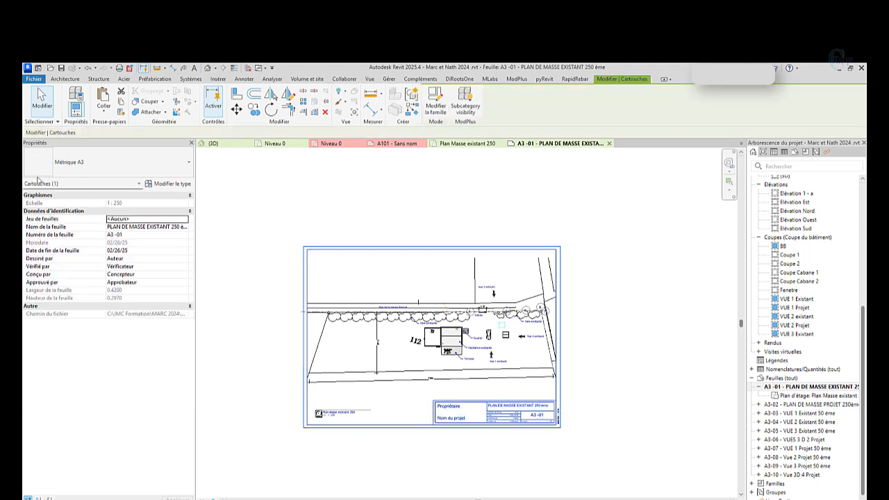
left_click(104, 167)
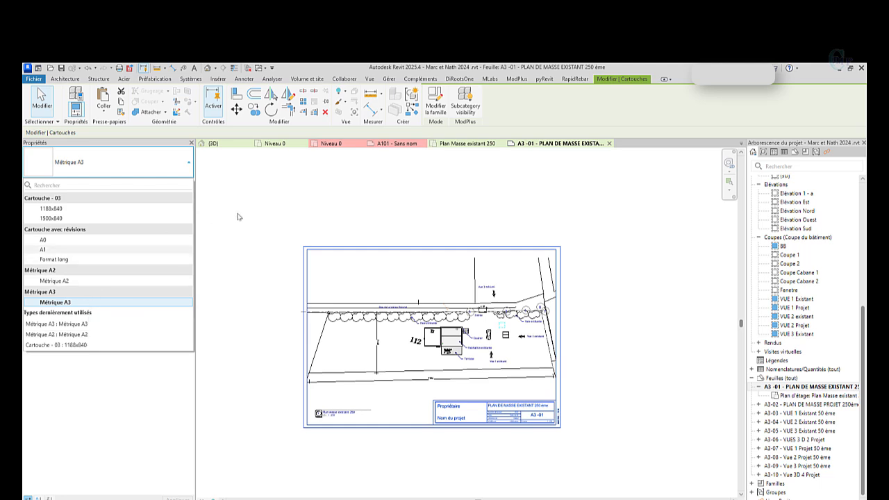
left_click(258, 232)
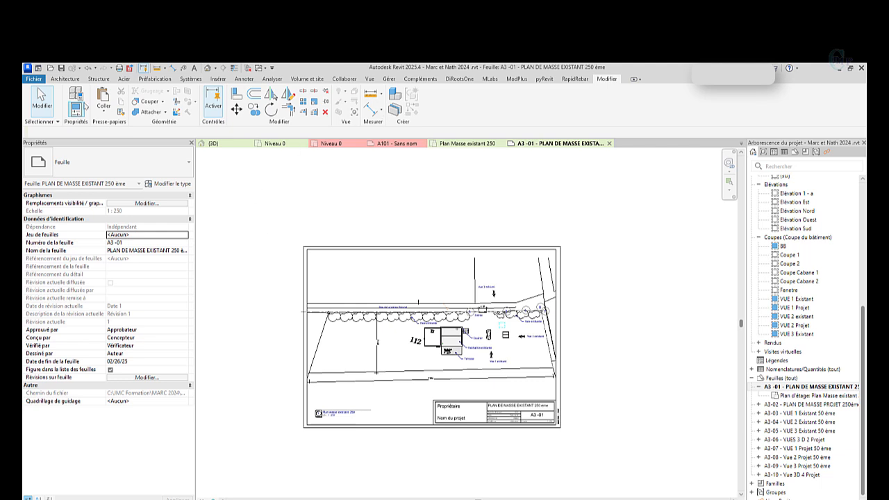
Paste the Cartouche agence A3 title block onto sheet A3 -01, overlapping the existing title block, and select the pasted copy.
left_click(105, 113)
left_click(139, 126)
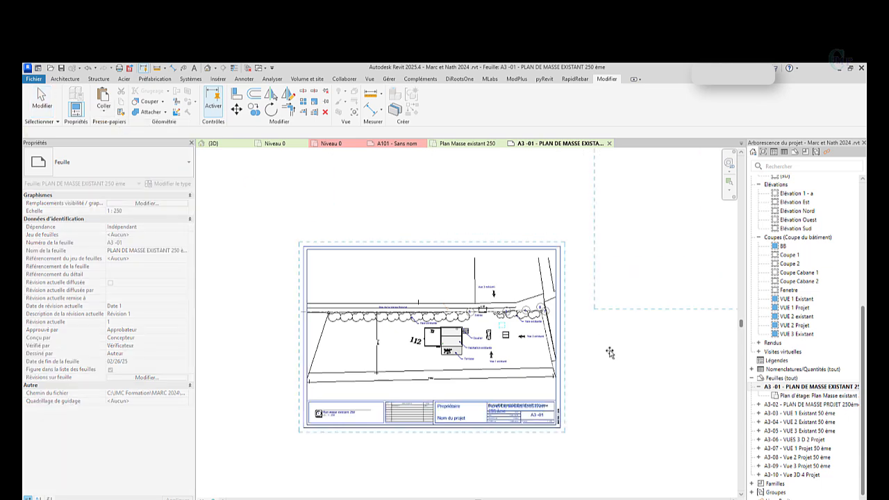
scroll(330, 410, "up", 3)
left_click(314, 407)
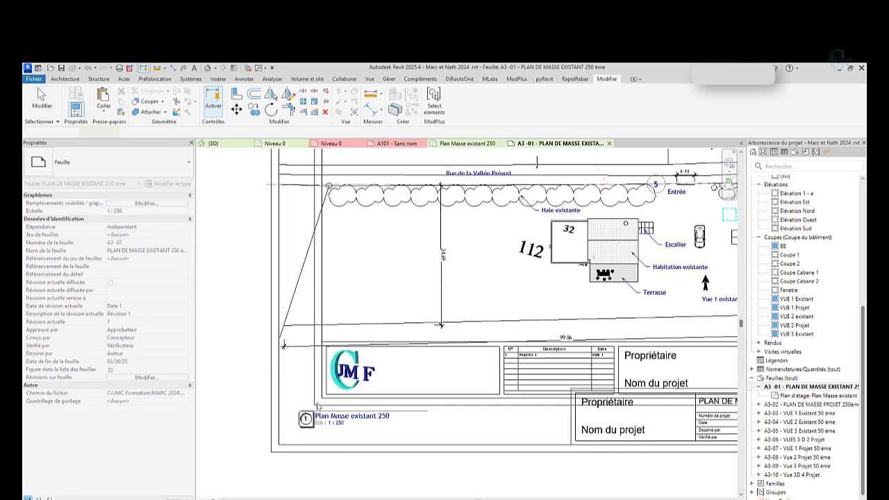
left_click(366, 397)
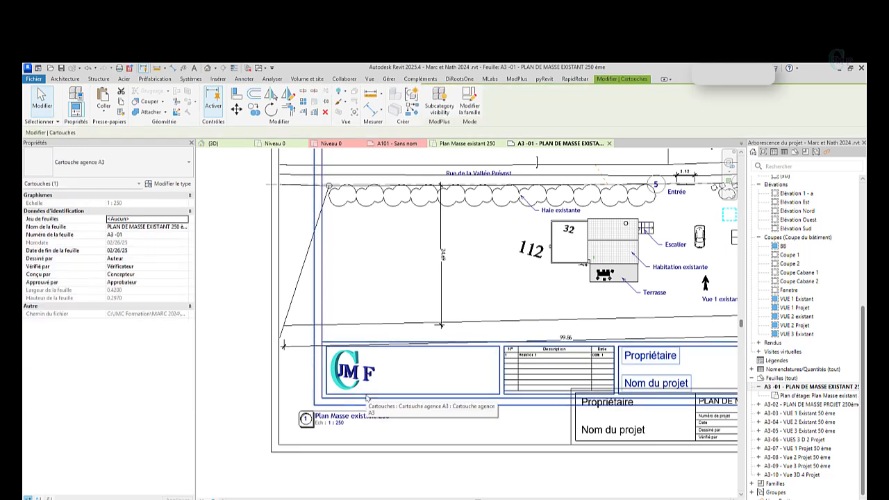
Discard the pasted title block and change the existing title block on sheet A3 -01 to the Cartouche agence A3 type.
key("Escape")
scroll(339, 417, "down", 3)
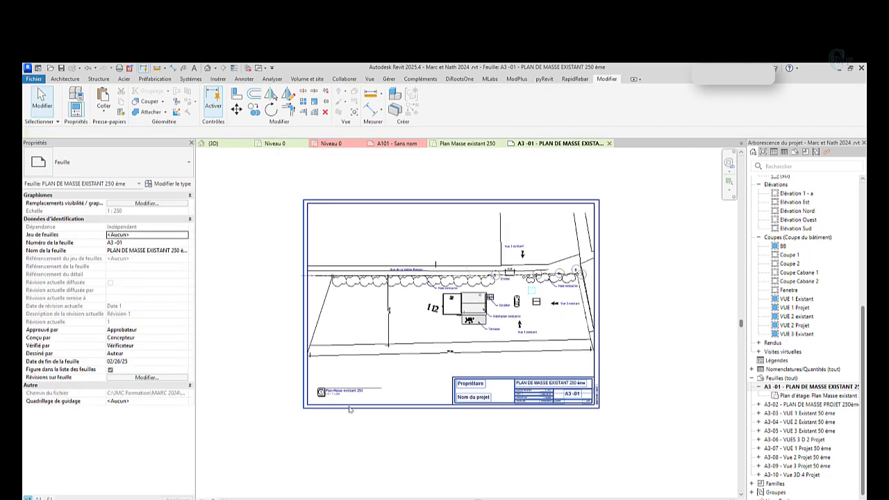
left_click(349, 406)
left_click(88, 167)
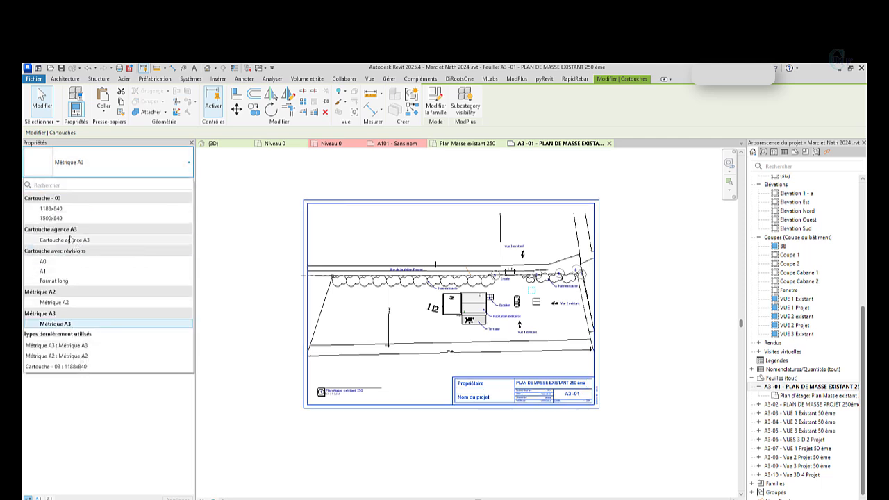
left_click(70, 239)
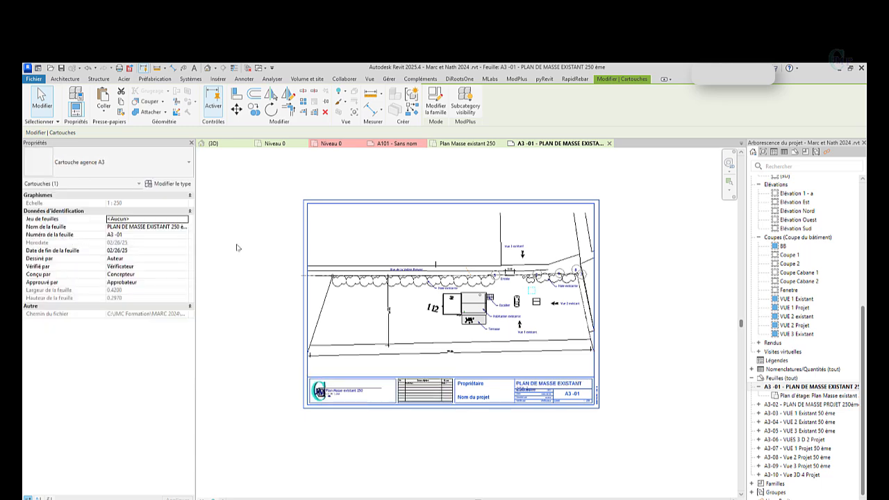
left_click(283, 346)
scroll(343, 418, "up", 3)
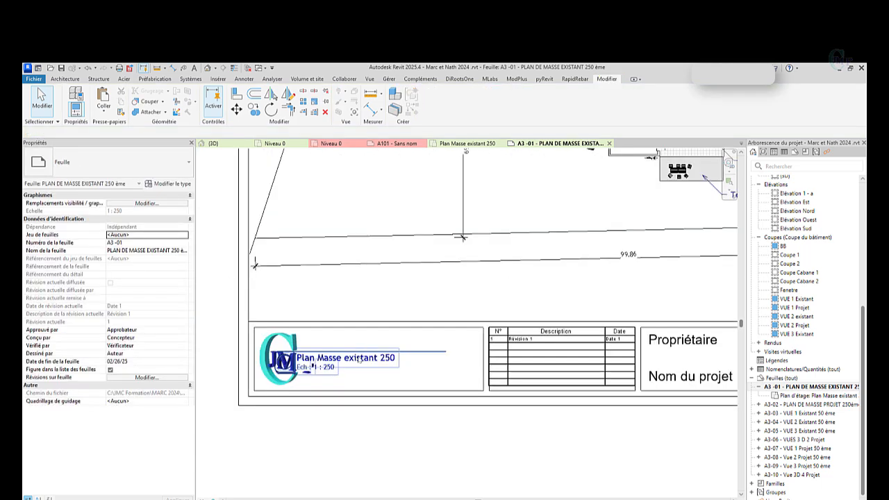
scroll(343, 419, "down", 4)
scroll(429, 180, "up", 2)
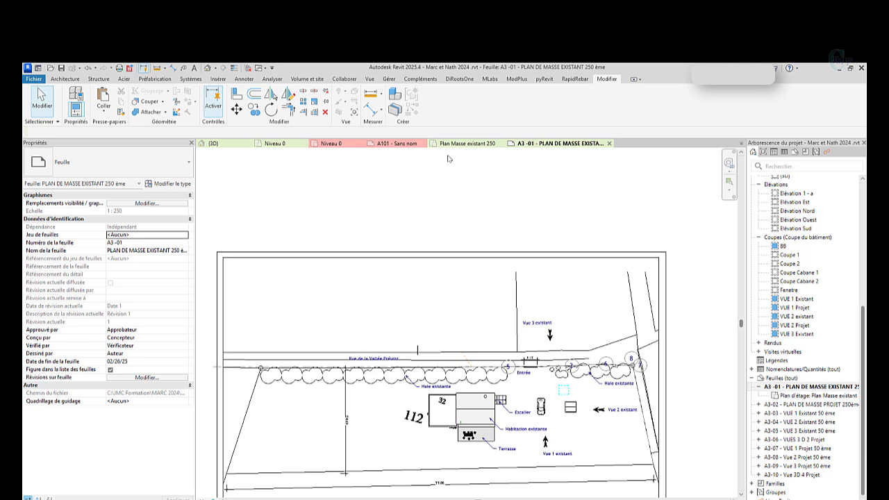
Switch to the agency template's Niveau 0 plan and close the template file.
left_click(466, 144)
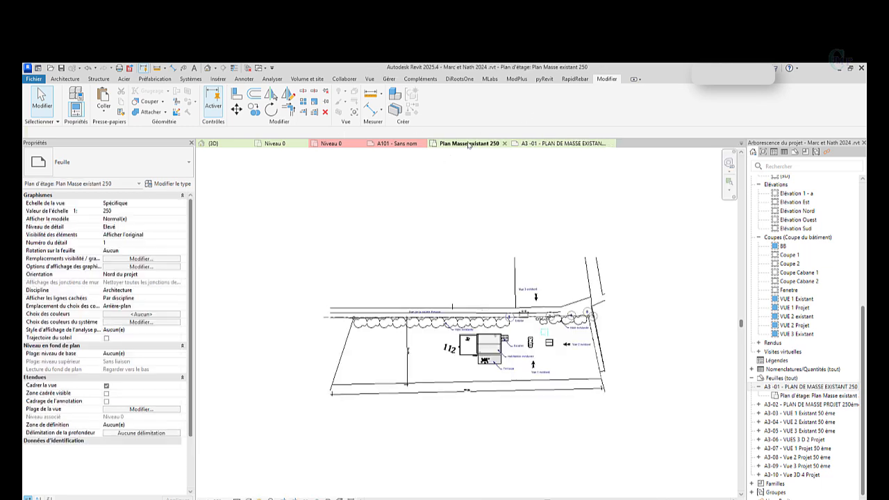
left_click(347, 146)
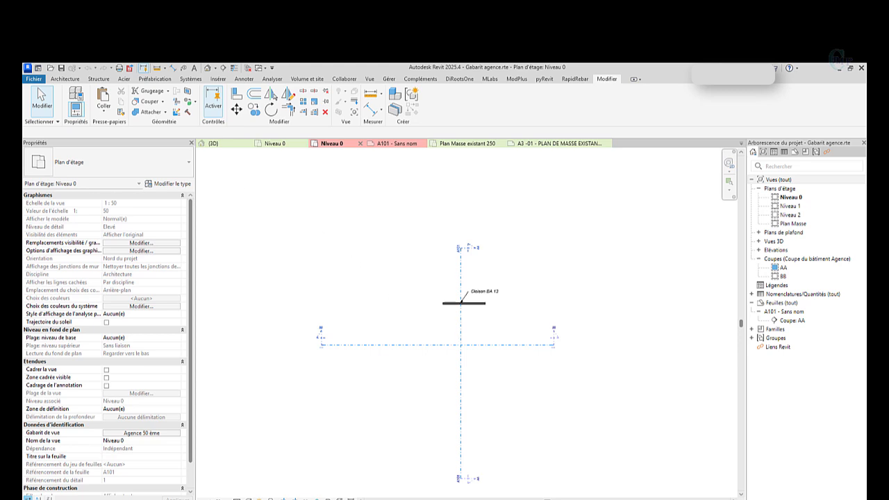
left_click(32, 81)
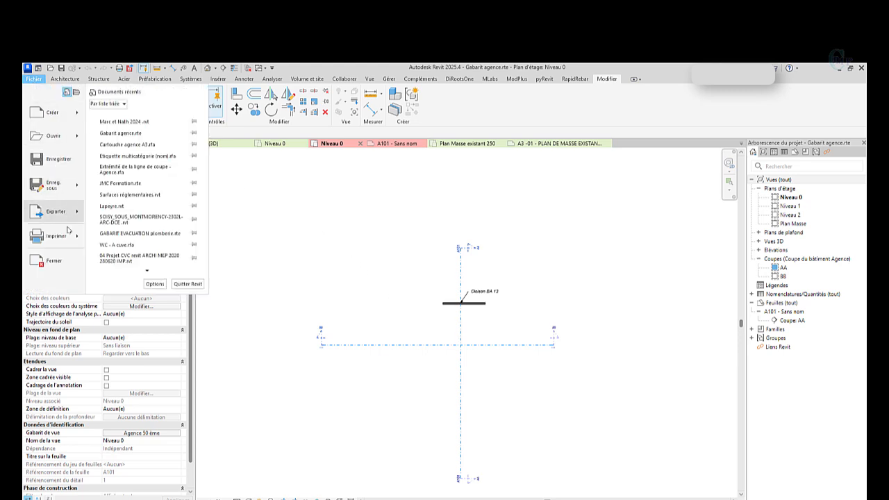
left_click(64, 263)
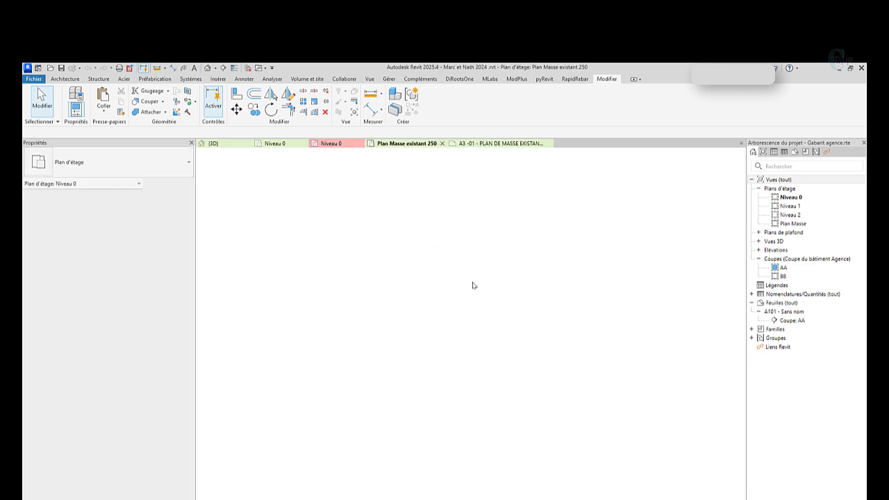
Open the house project's Niveau 0 floor plan at the Chambre 1 area.
scroll(475, 374, "up", 5)
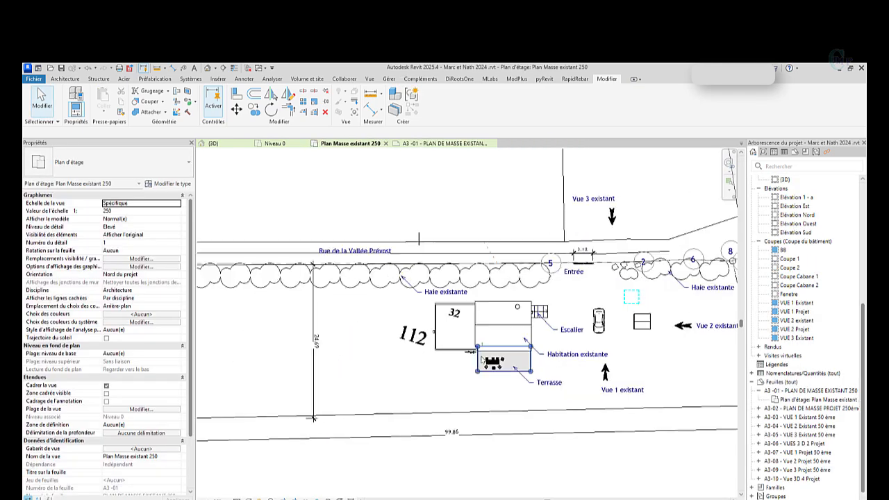
scroll(792, 208, "up", 5)
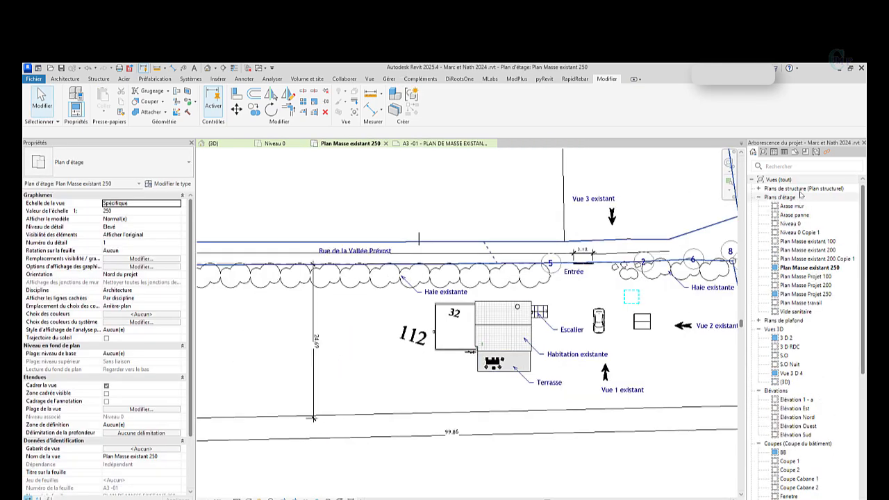
double_click(791, 223)
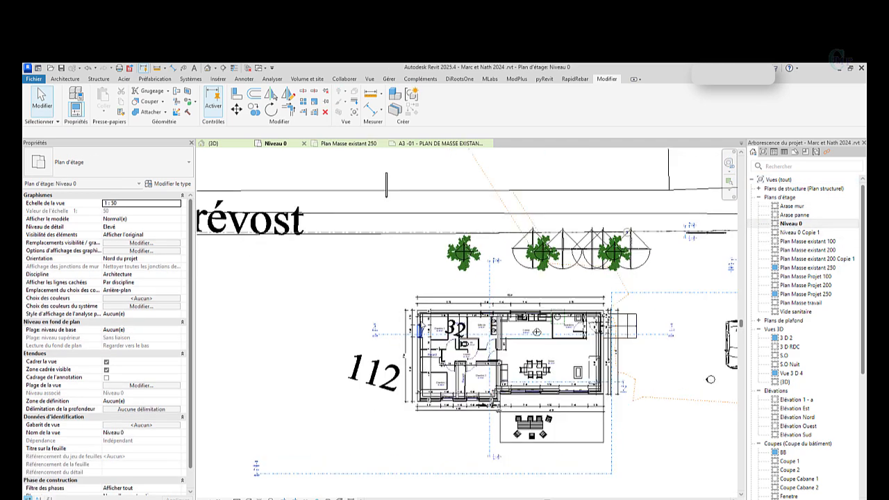
scroll(427, 317, "up", 6)
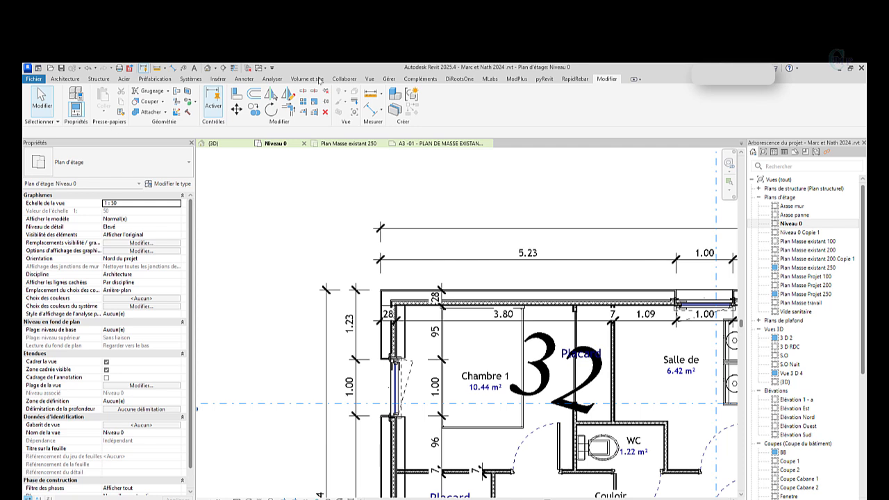
Try to place a multi-category tag and a category tag on the wall above Chambre 1, declining to load tag families.
left_click(244, 79)
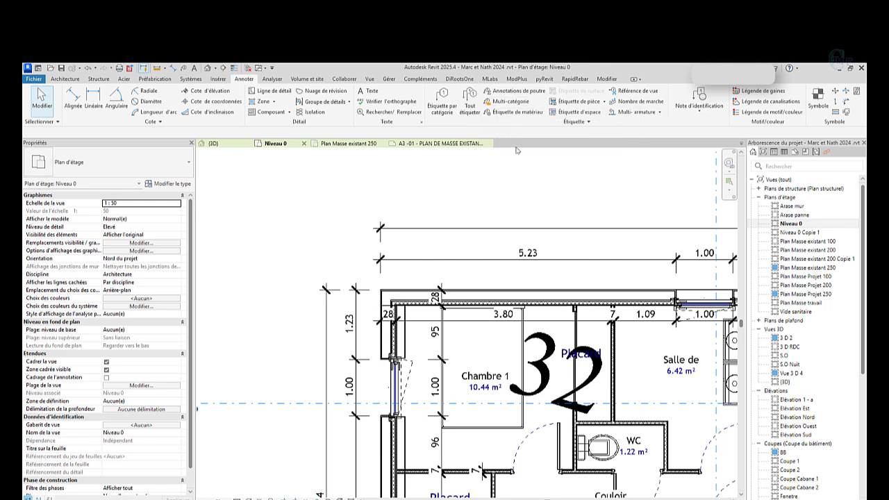
left_click(510, 101)
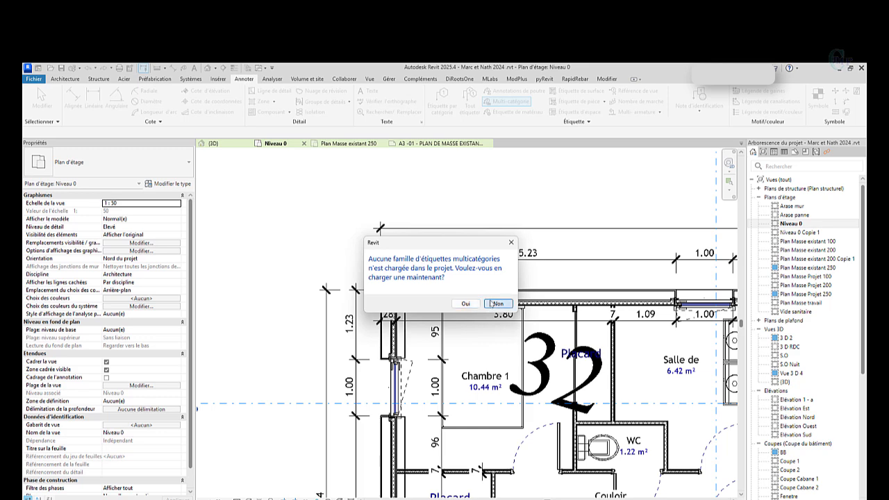
left_click(498, 303)
left_click(446, 113)
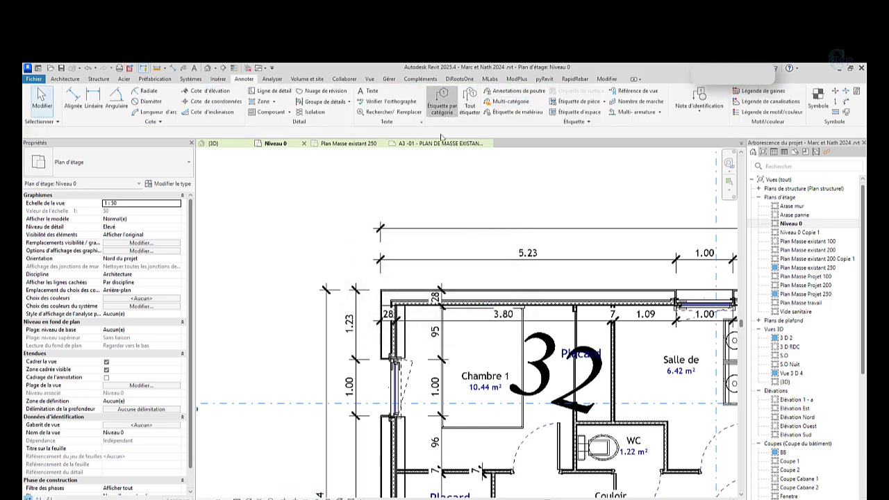
left_click(486, 288)
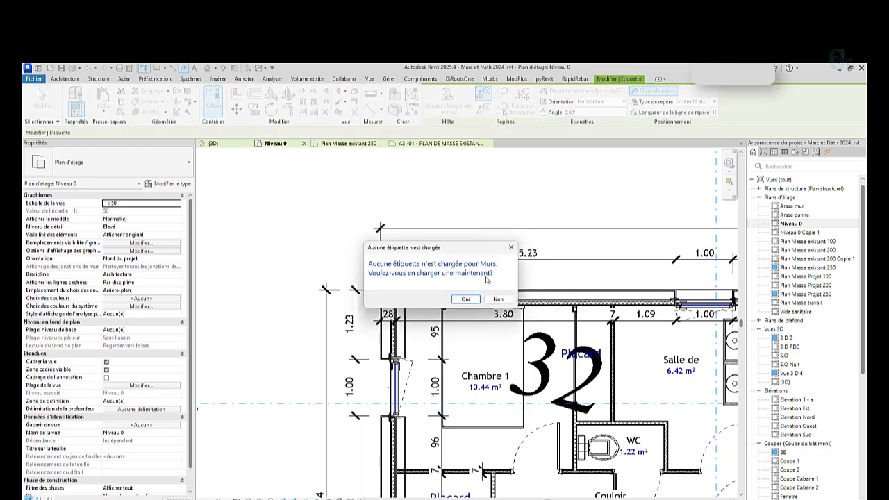
left_click(498, 299)
Examine the section marks, partition walls, dimensions and overall site layout on the Niveau 0 floor plan.
scroll(251, 260, "down", 3)
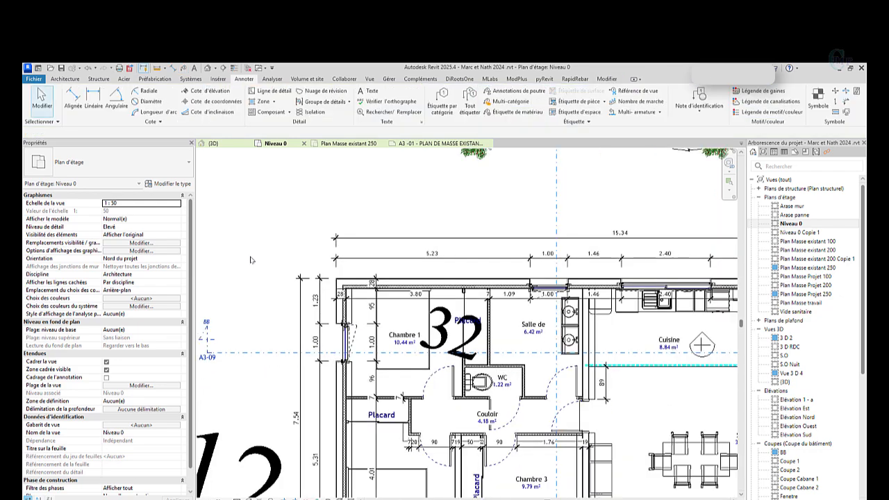
scroll(251, 260, "down", 2)
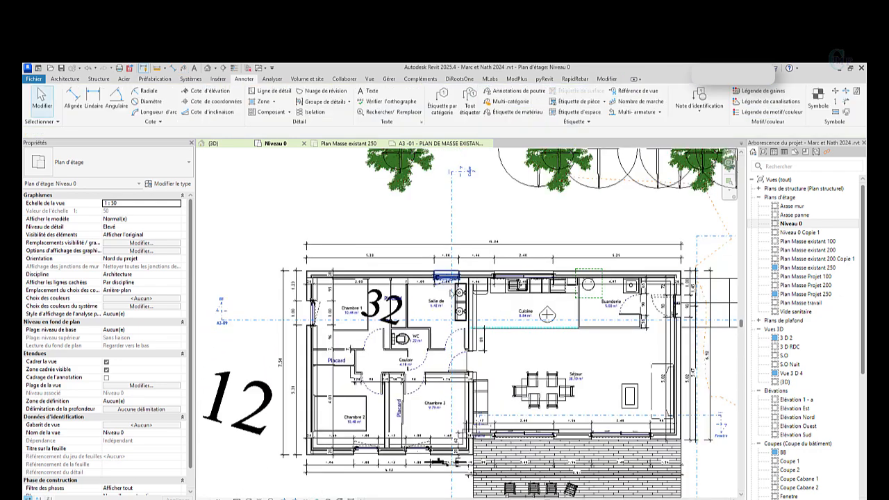
scroll(233, 295, "up", 5)
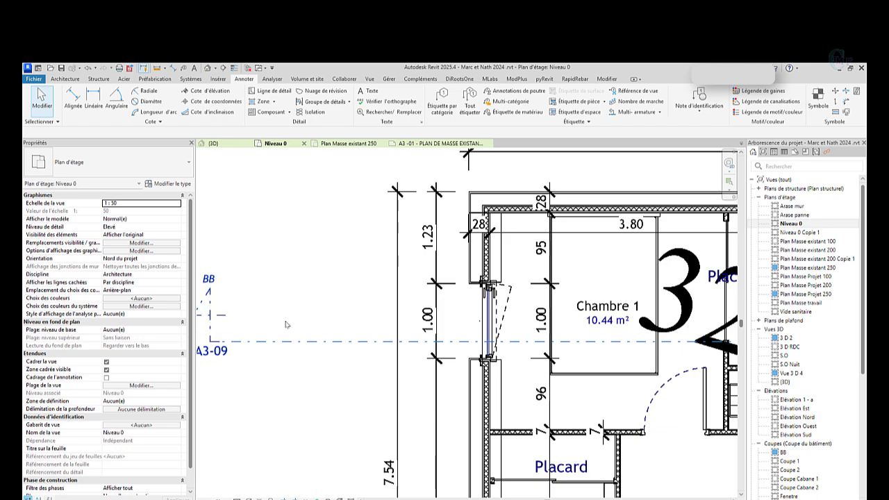
scroll(285, 324, "down", 2)
scroll(534, 401, "up", 5)
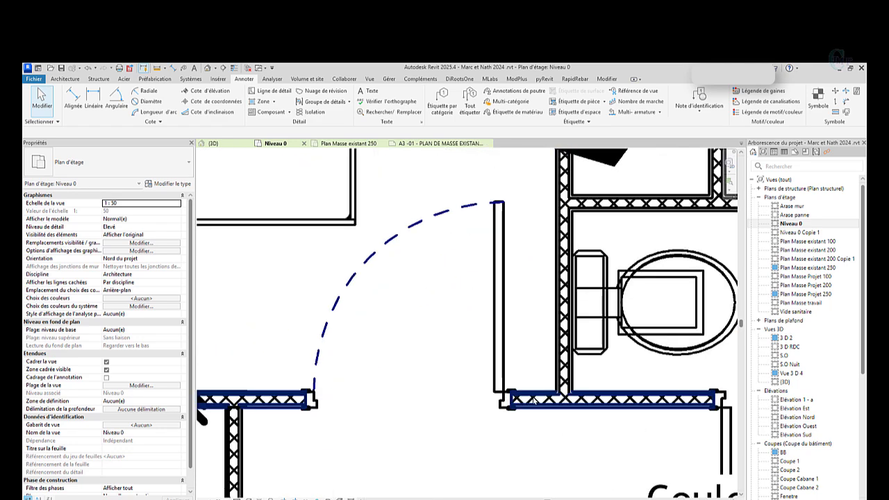
scroll(533, 402, "down", 5)
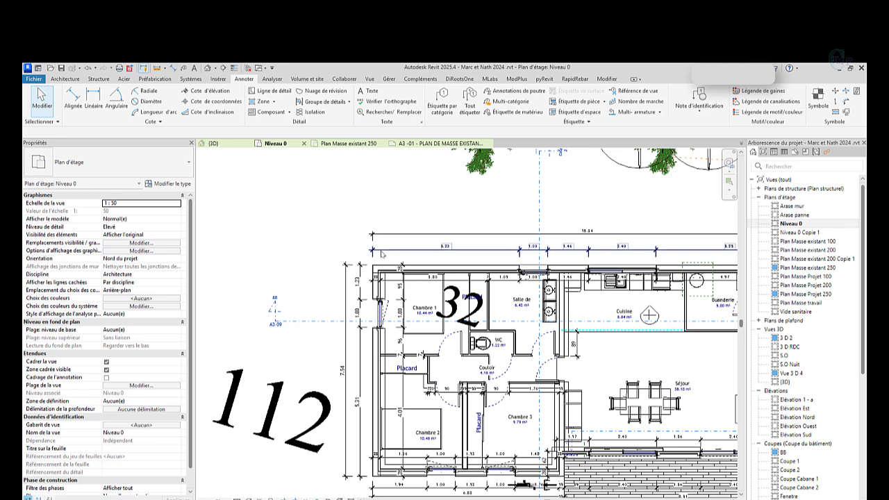
scroll(259, 227, "down", 2)
scroll(297, 249, "up", 4)
scroll(297, 249, "down", 4)
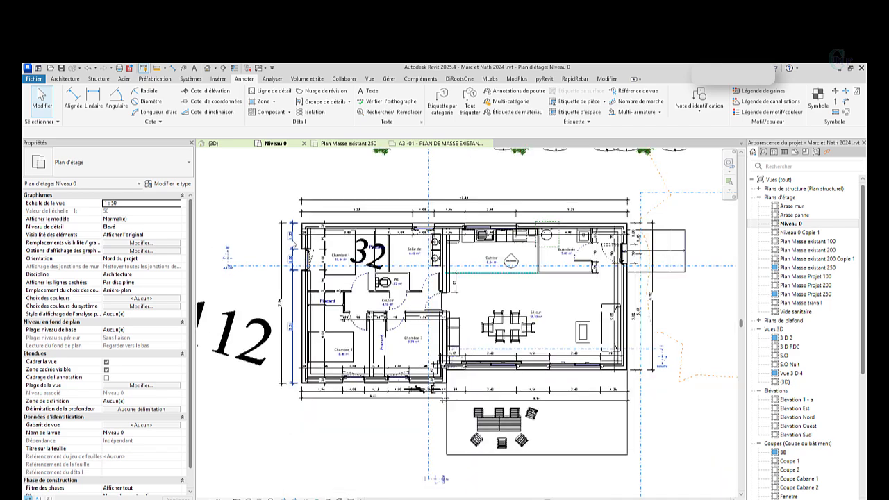
scroll(457, 286, "down", 3)
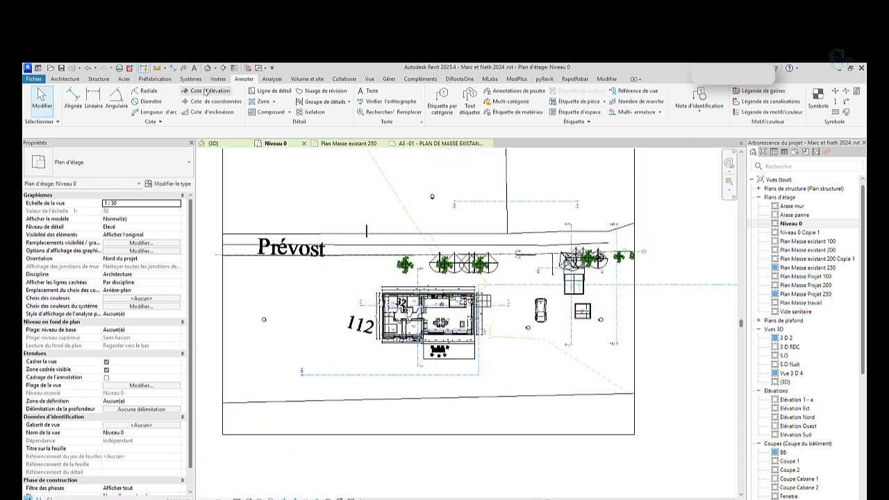
scroll(516, 300, "down", 2)
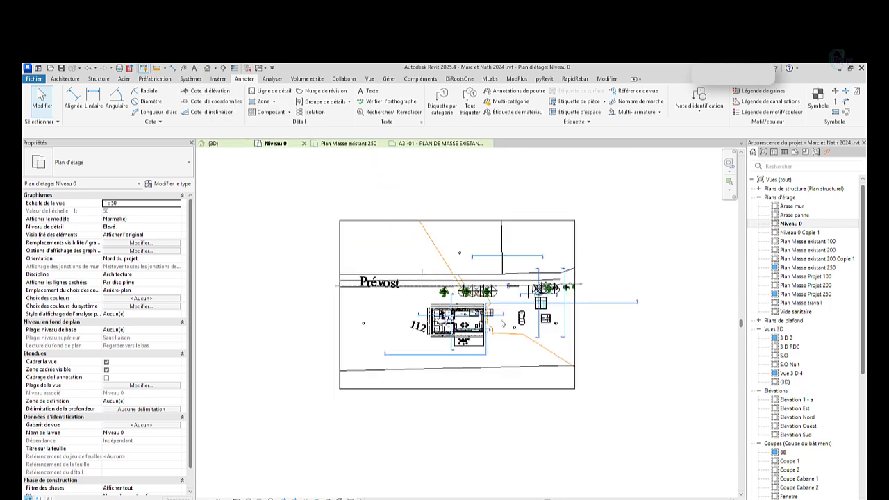
scroll(477, 194, "up", 2)
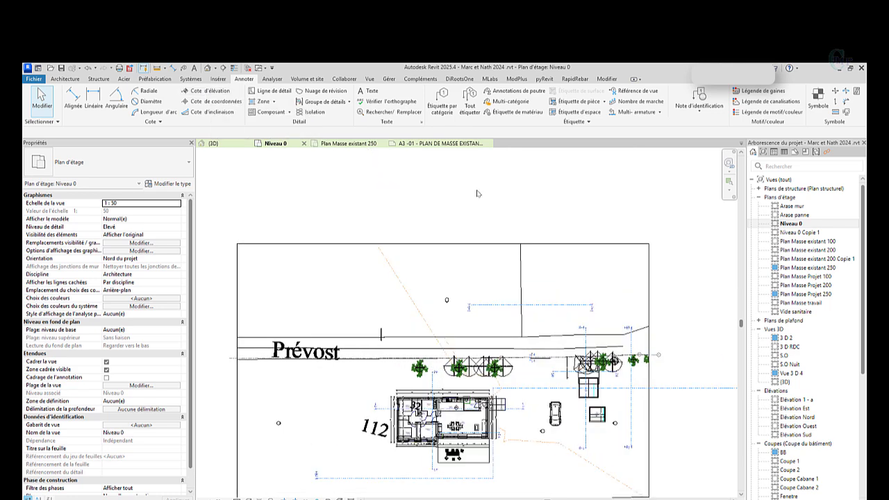